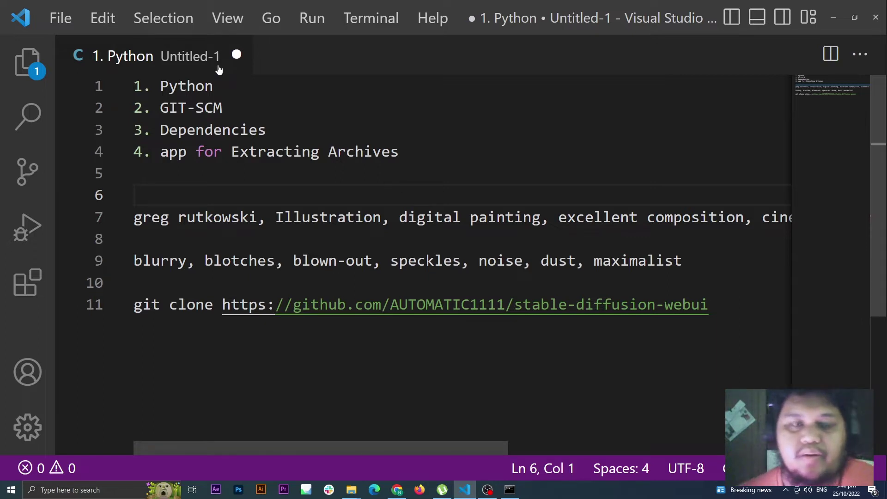
# Review the Python, Git, Dependencies and archive-extractor checklist items, then go to the Git download page
pyautogui.moveTo(398, 152); pyautogui.dragTo(144, 85)
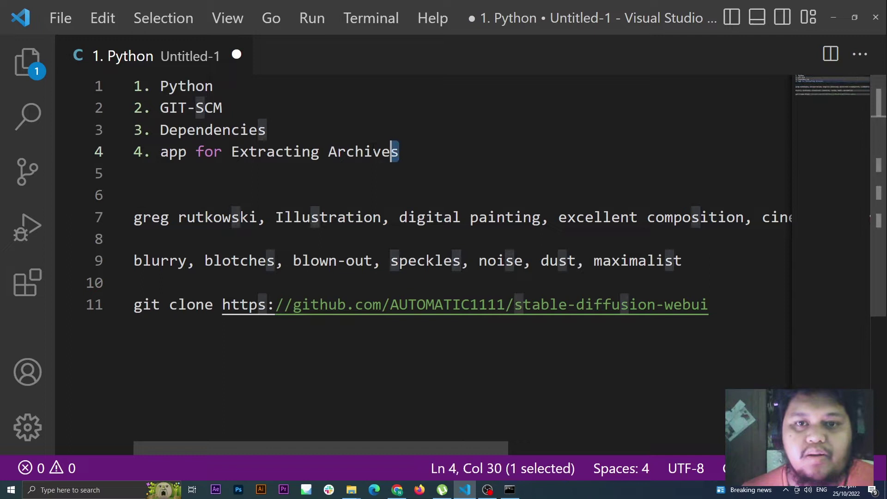
pyautogui.click(219, 86)
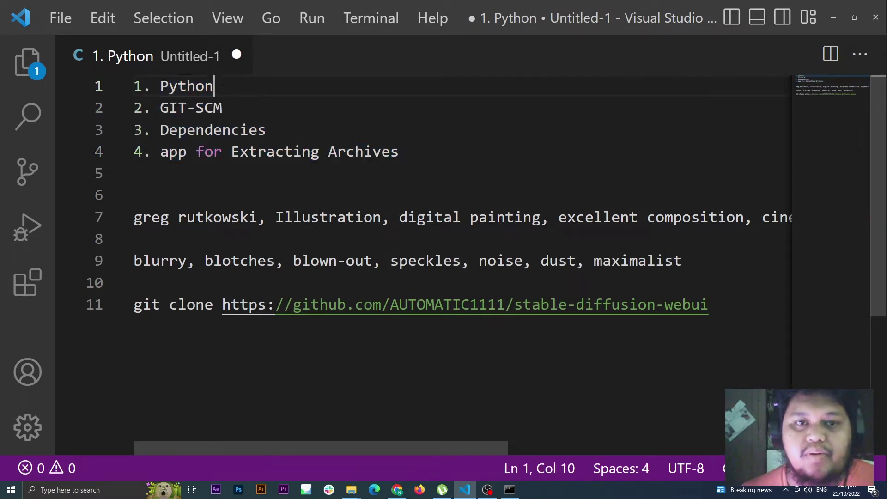
pyautogui.click(224, 108)
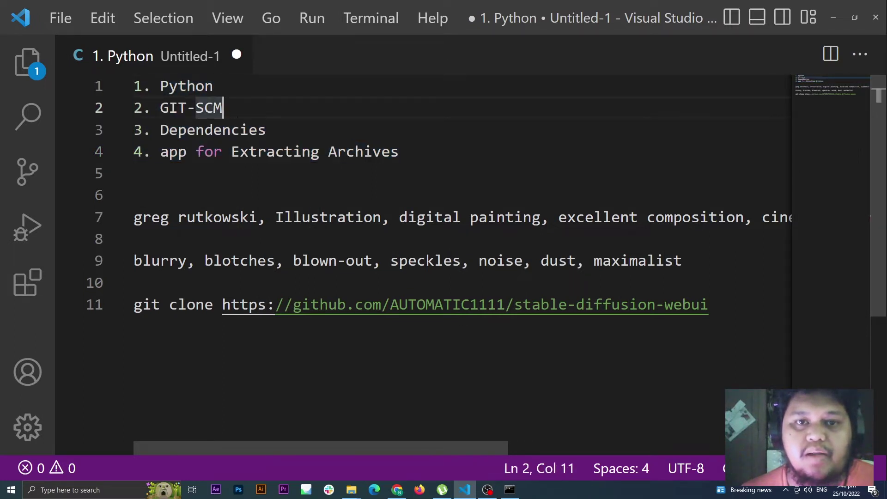
pyautogui.click(277, 131)
pyautogui.click(218, 86)
pyautogui.click(224, 108)
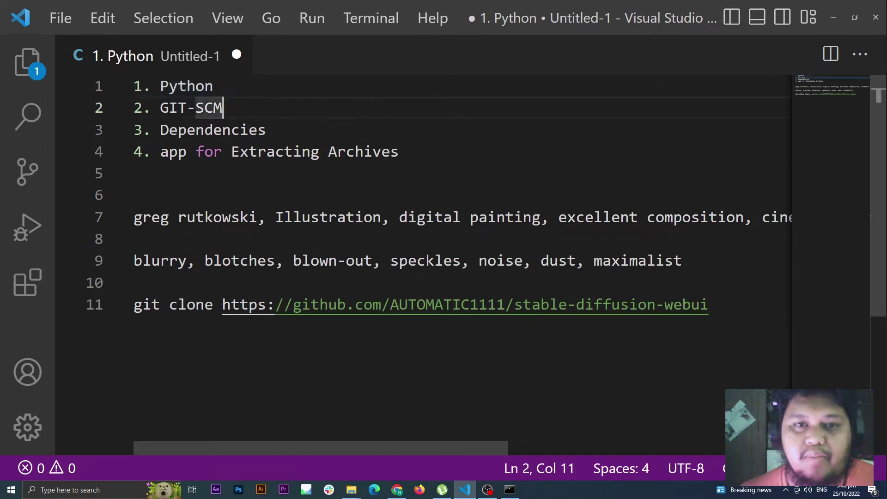
pyautogui.click(215, 86)
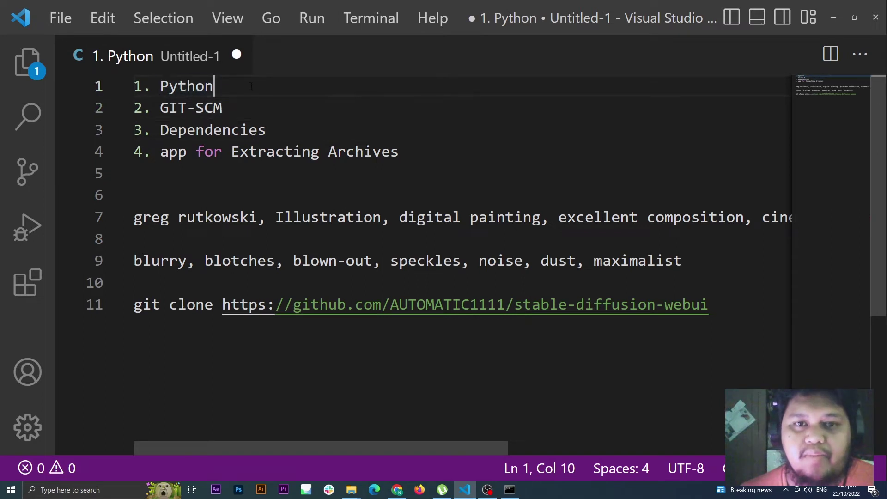
pyautogui.click(273, 131)
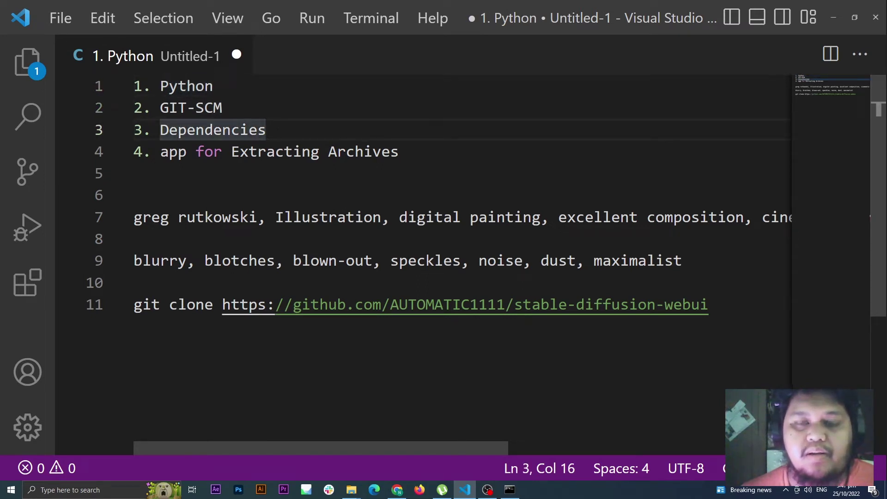
pyautogui.click(423, 157)
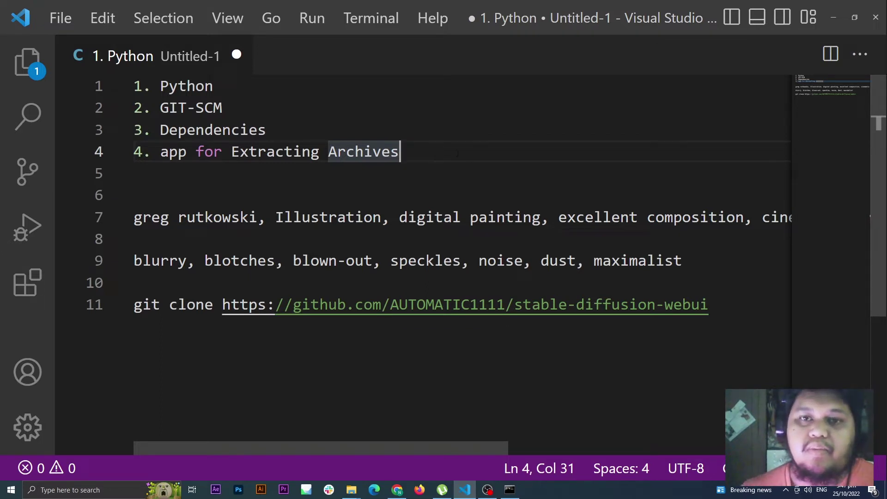
pyautogui.click(448, 168)
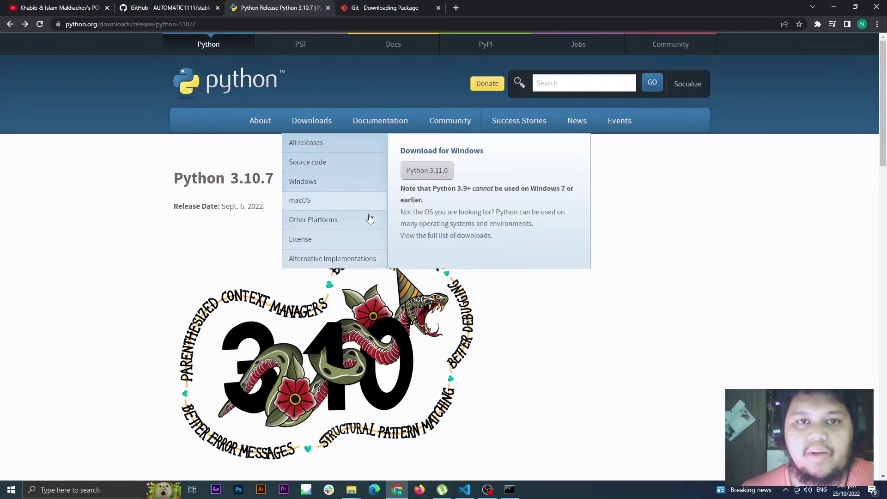
pyautogui.scroll(-5, 459, 242)
pyautogui.scroll(-5, 459, 241)
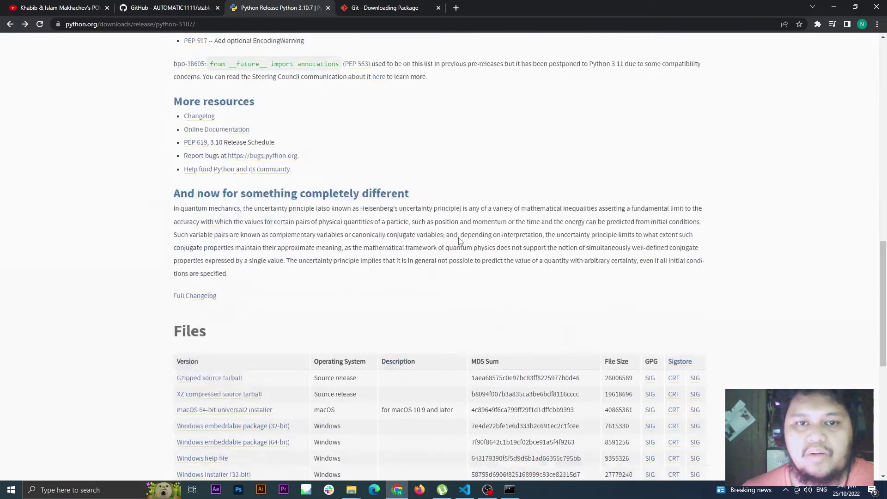
pyautogui.scroll(-4, 457, 240)
pyautogui.scroll(1, 458, 240)
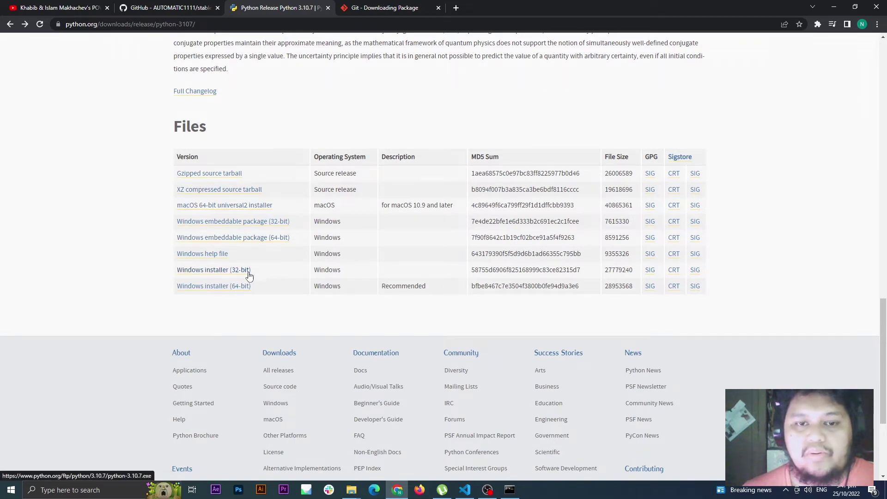
pyautogui.click(393, 11)
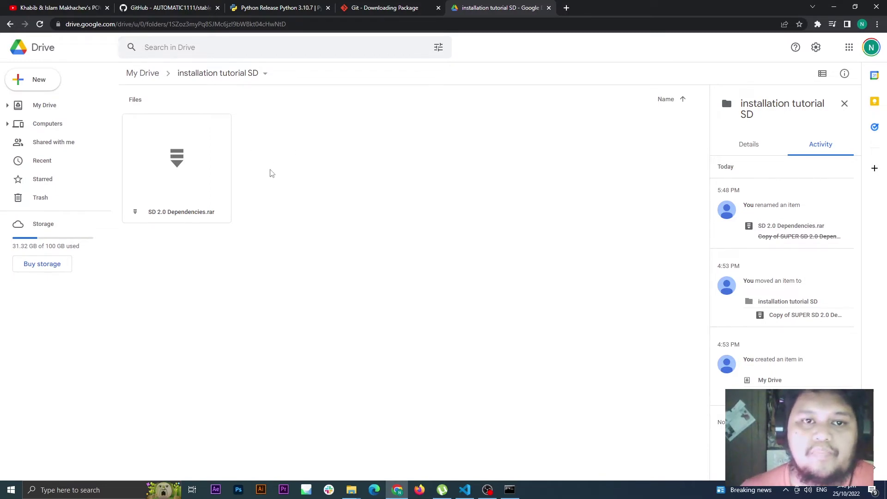
# Dismiss the SD 2.0 Dependencies.rar context menu and bring up the local downloads folder
pyautogui.rightClick(195, 166)
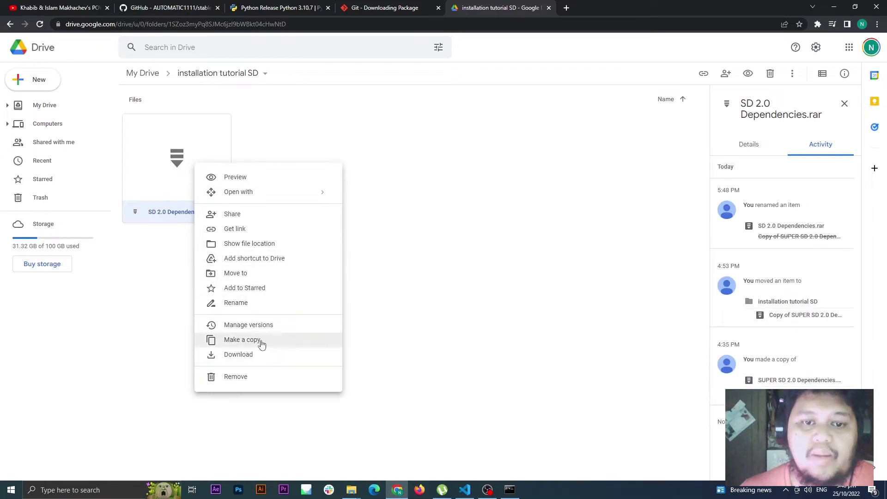
pyautogui.click(282, 186)
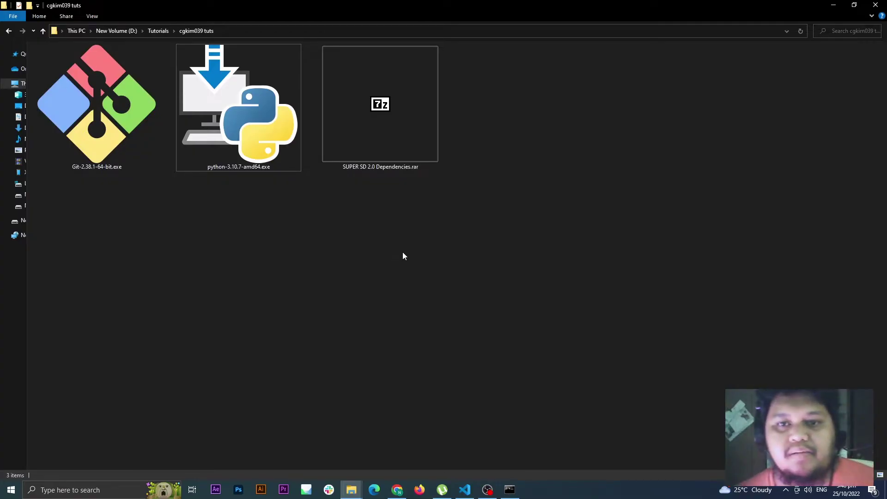
pyautogui.moveTo(488, 227); pyautogui.dragTo(139, 127)
pyautogui.click(402, 244)
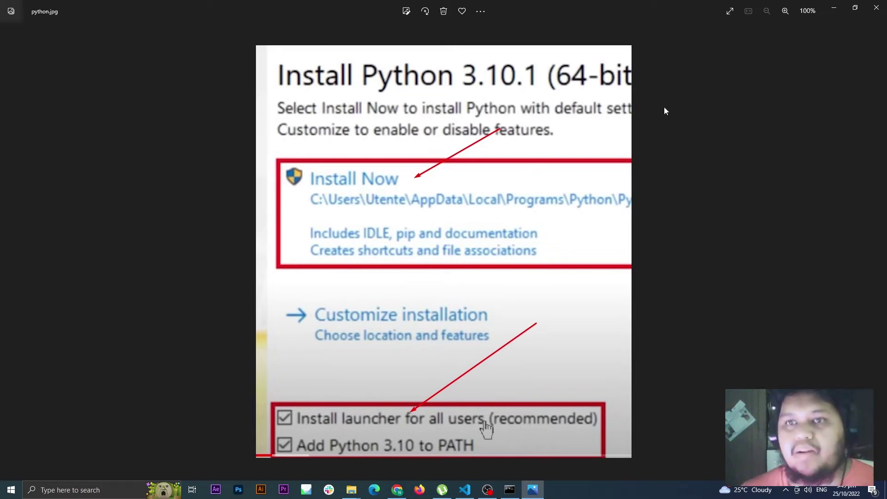
# View the python.jpg, git1.jpg and git3.jpg setup screenshots, then close Photos
pyautogui.click(877, 7)
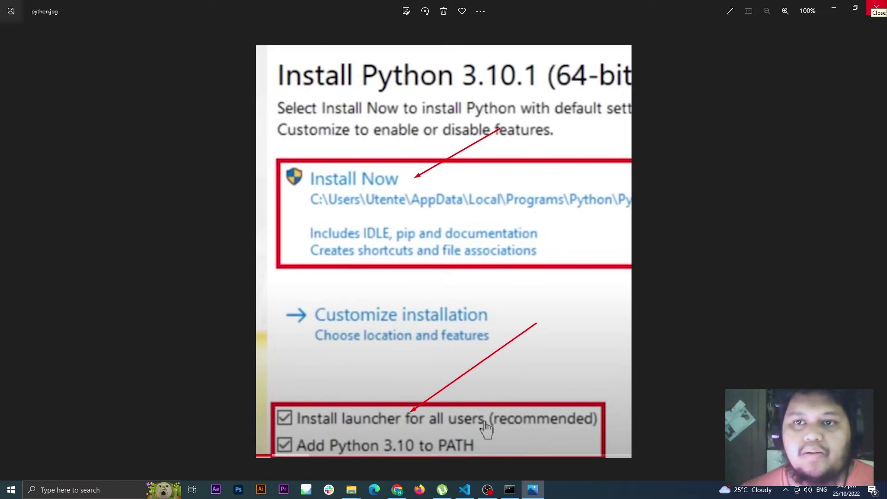
pyautogui.scroll(1, 475, 270)
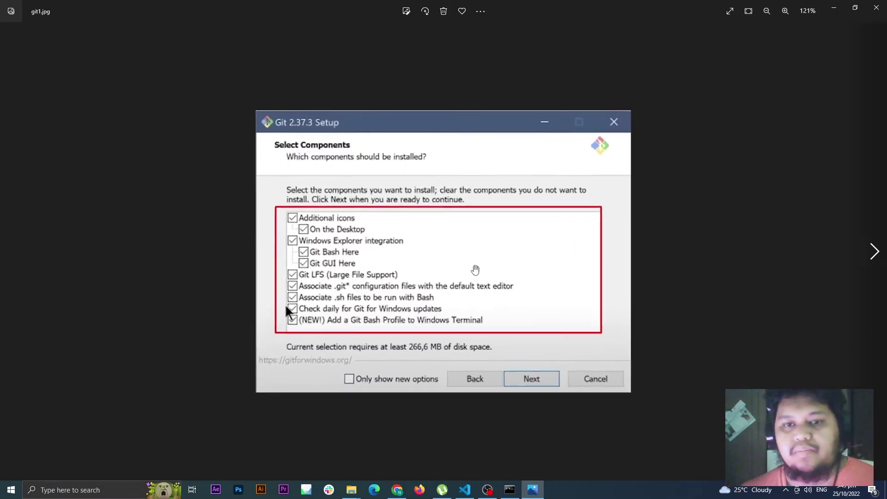
pyautogui.scroll(1, 475, 269)
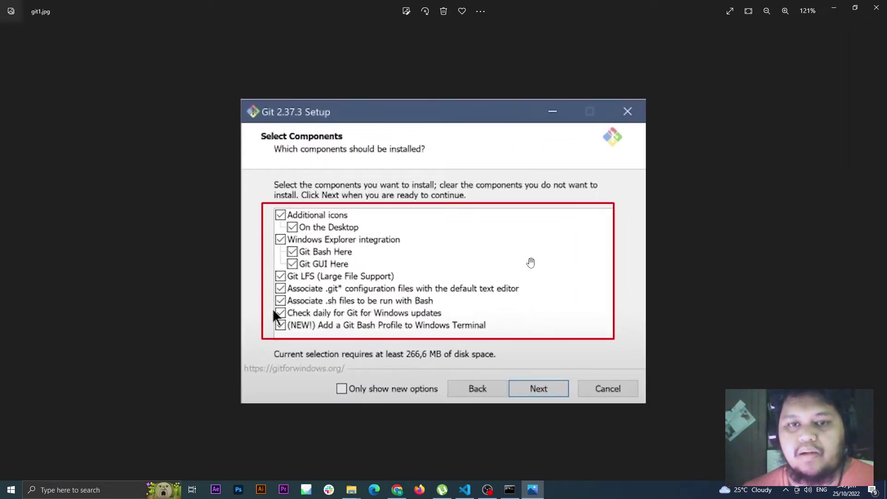
pyautogui.press('Right')
pyautogui.press('Right')
pyautogui.scroll(2, 389, 229)
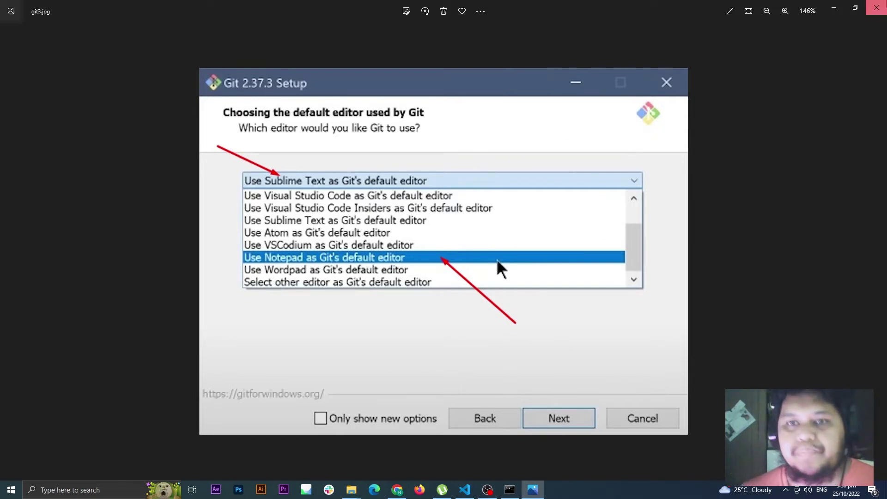
pyautogui.click(876, 7)
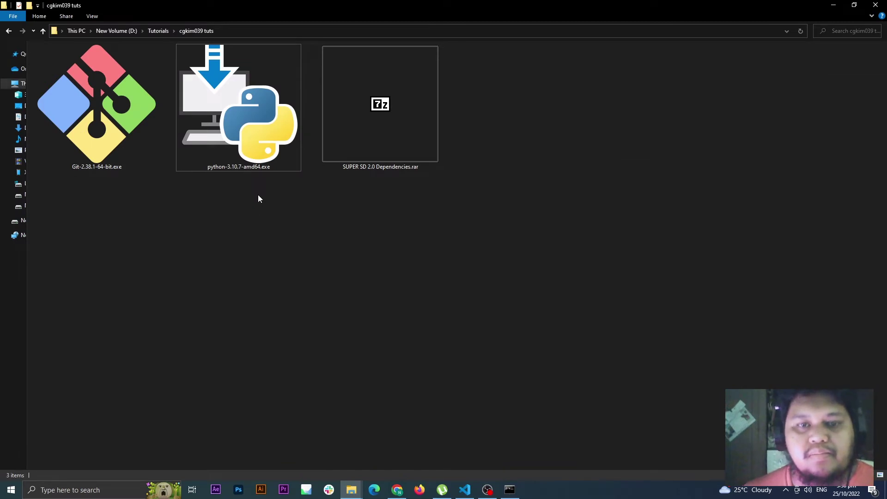
# Delete the Git and Python installers, extract SD 2.0 Dependencies.rar here, then delete the archive
pyautogui.moveTo(263, 197); pyautogui.dragTo(111, 132)
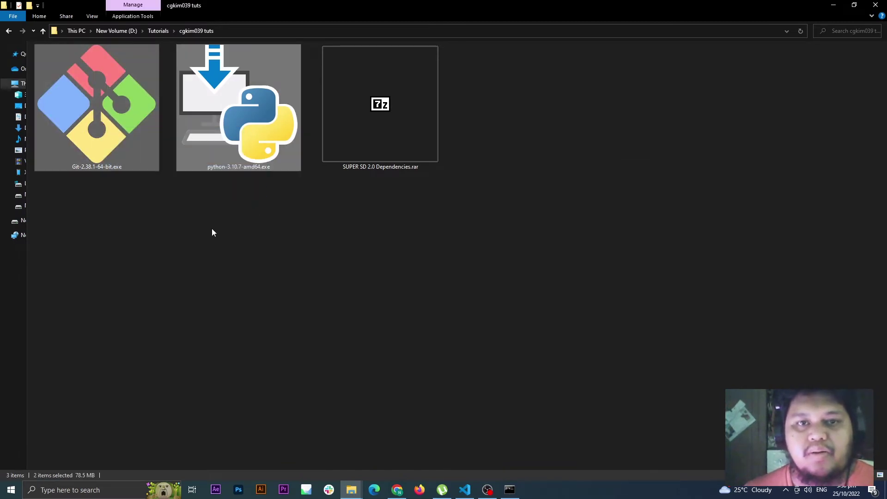
pyautogui.press('Delete')
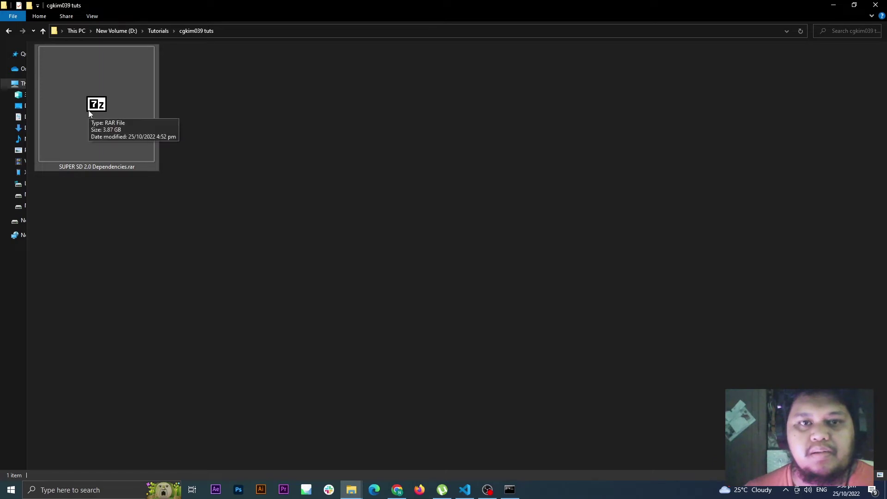
pyautogui.rightClick(88, 110)
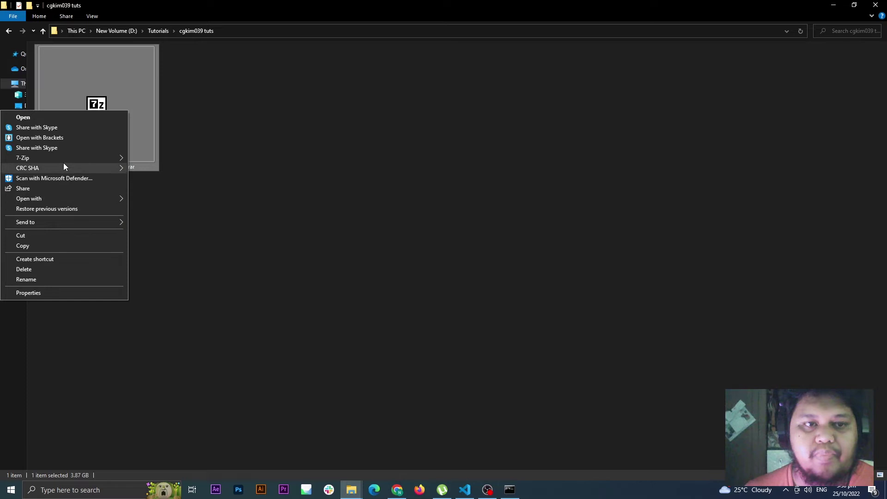
pyautogui.moveTo(23, 159)
pyautogui.click(164, 189)
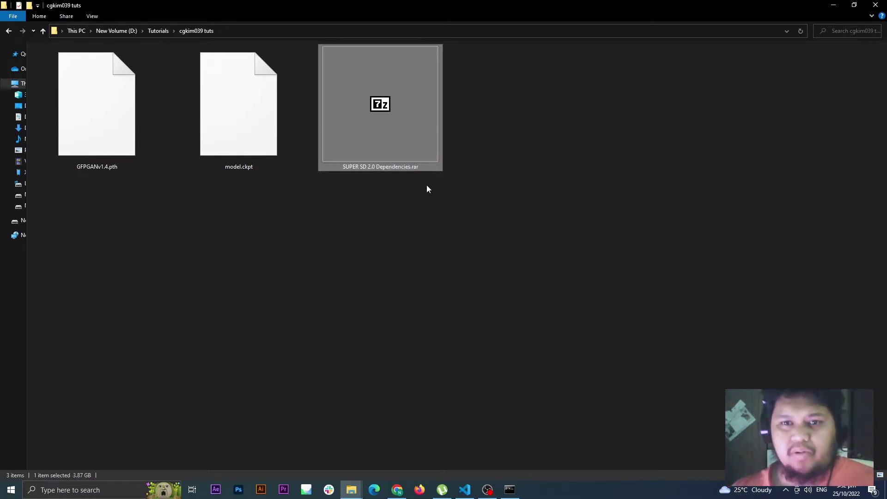
pyautogui.press('Delete')
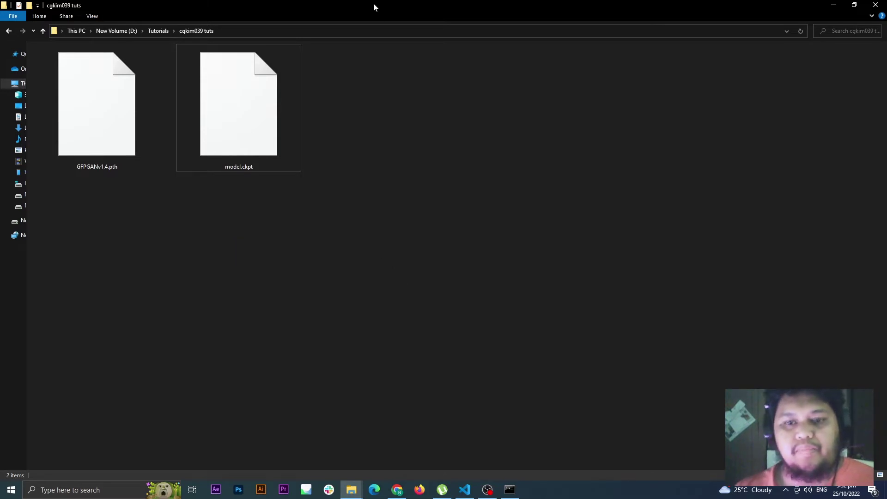
# Open a maximized command prompt in the folder and paste the stable-diffusion-webui git clone command
pyautogui.click(314, 31)
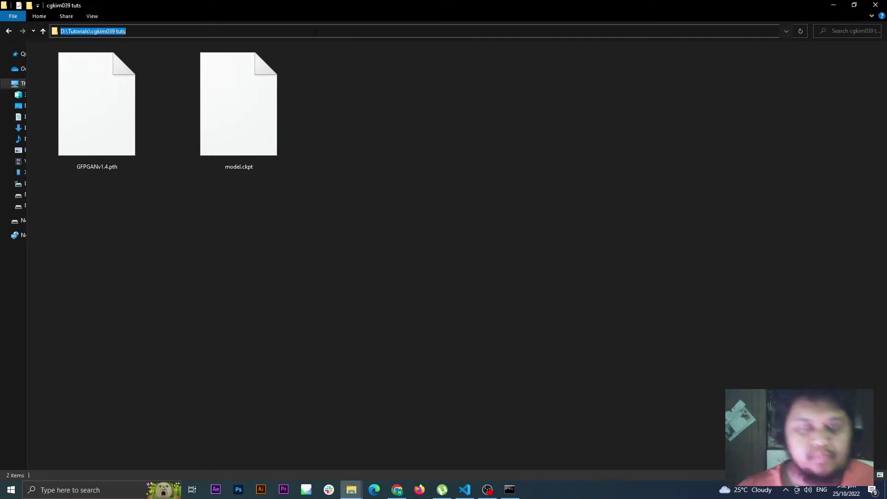
pyautogui.click(379, 169)
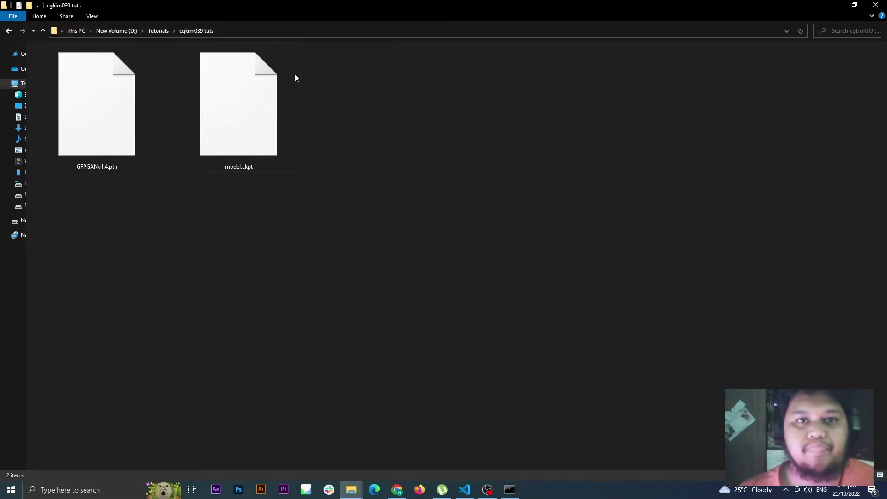
pyautogui.click(268, 30)
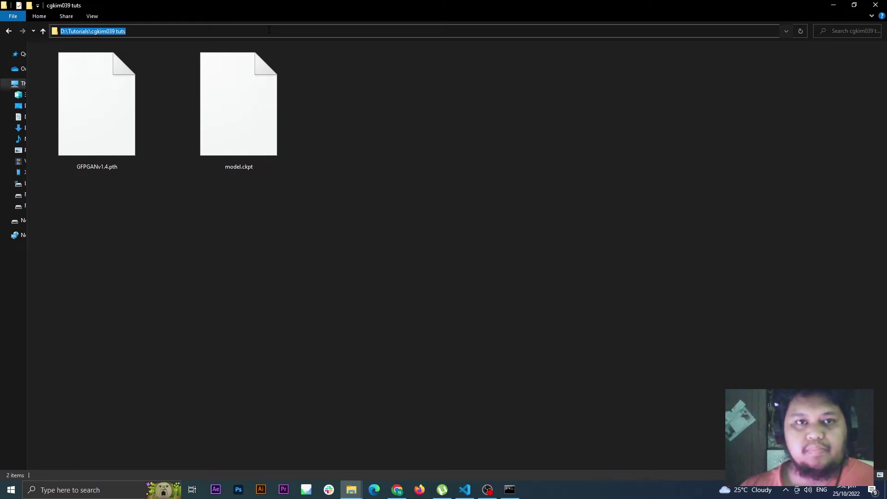
pyautogui.press('BackSpace')
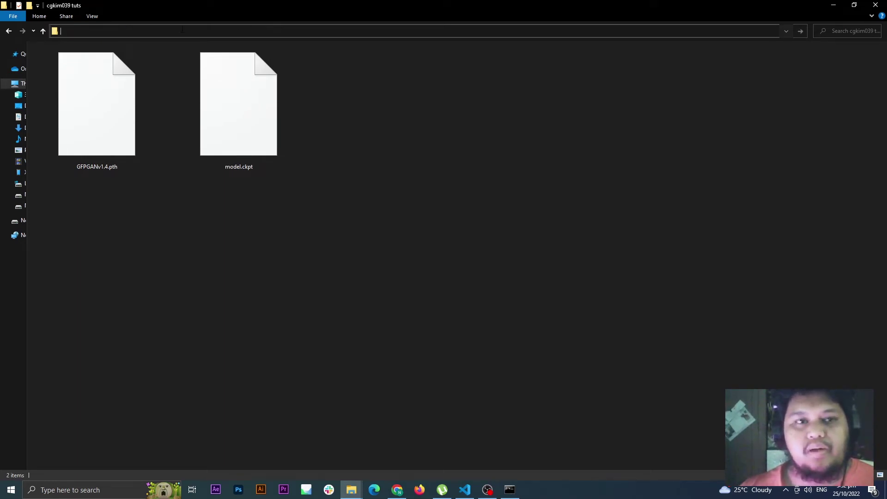
pyautogui.write('cmd')
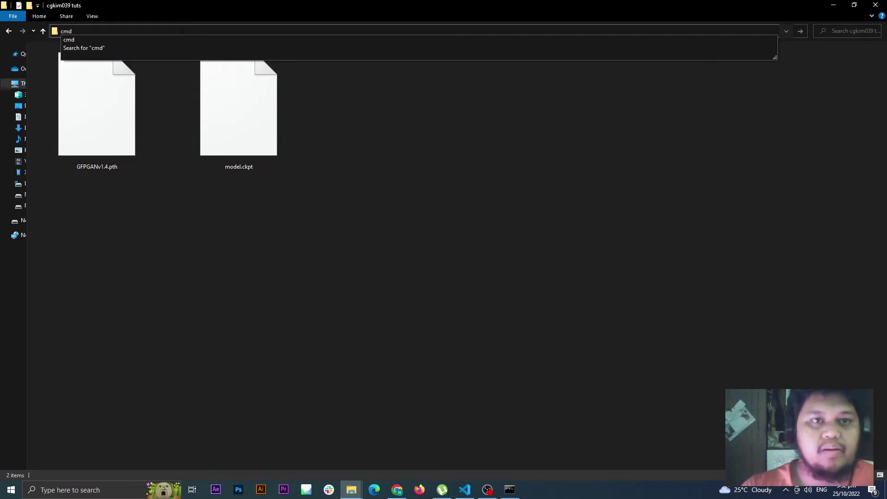
pyautogui.press('Return')
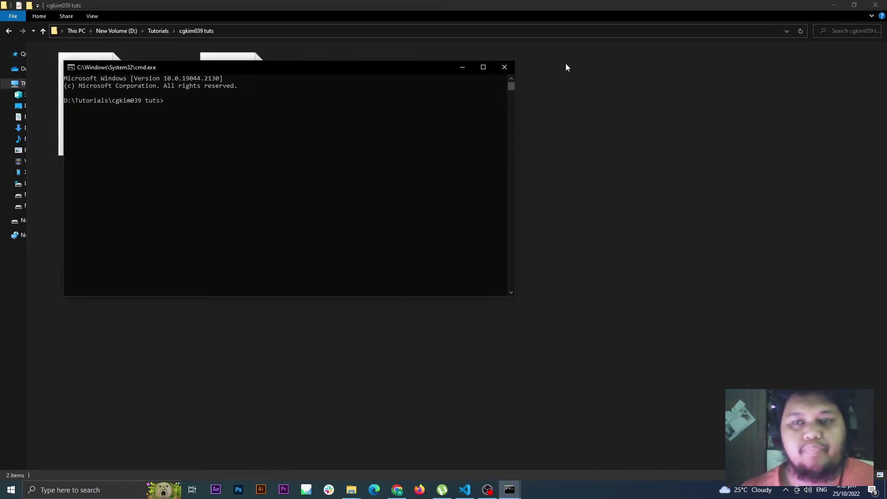
pyautogui.click(483, 67)
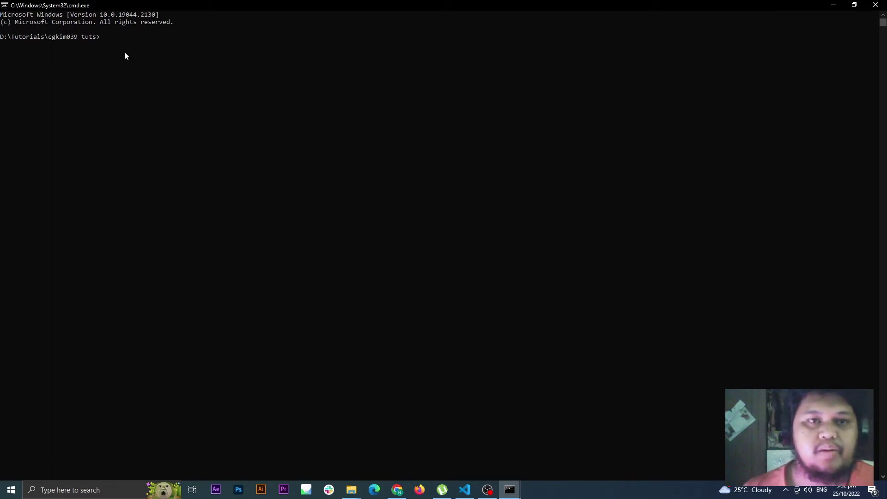
pyautogui.write('git clone https://github.com/AUTOMATIC1111/stable-diffusion-webui')
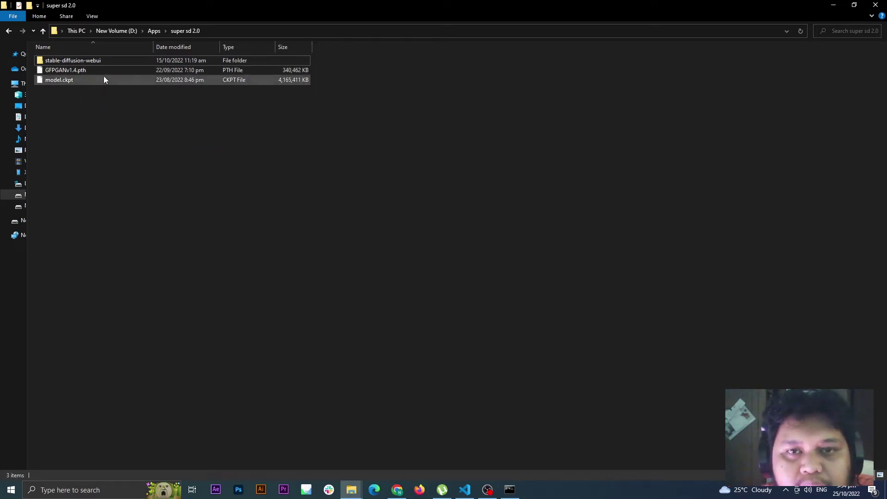
# Cut model.ckpt and browse to stable-diffusion-webui > models > Stable-diffusion
pyautogui.rightClick(62, 82)
pyautogui.click(110, 105)
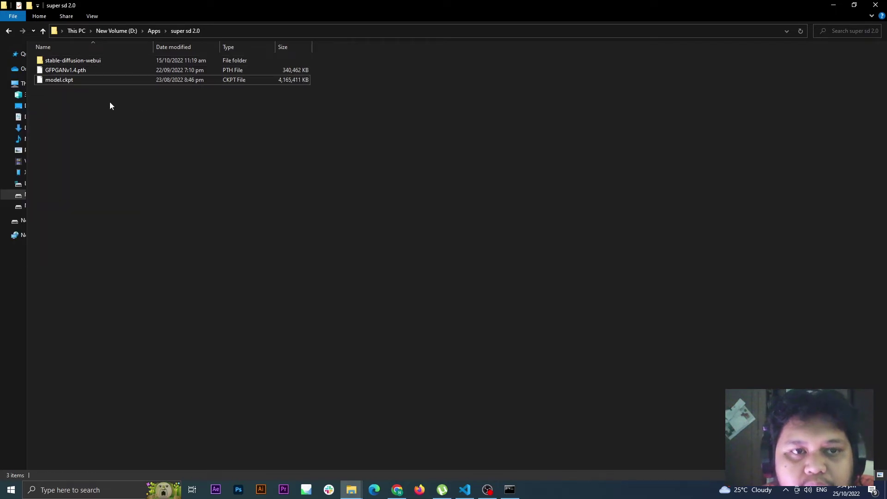
pyautogui.rightClick(65, 80)
pyautogui.click(49, 196)
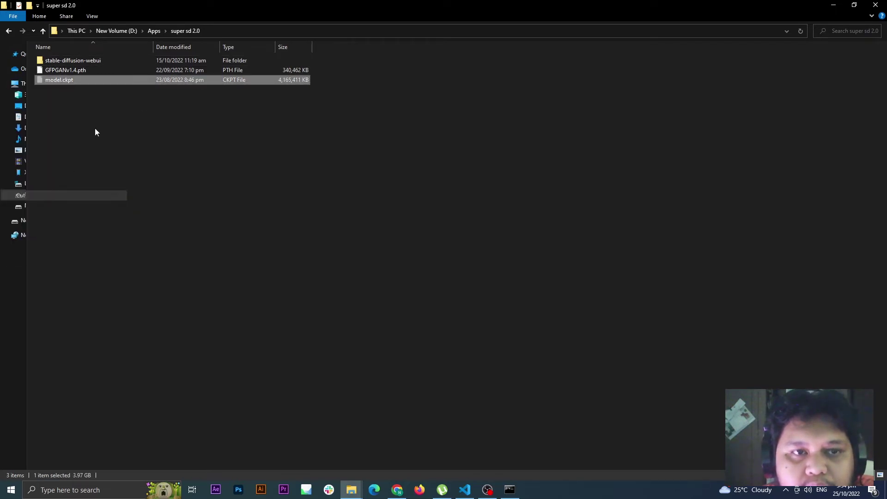
pyautogui.doubleClick(96, 61)
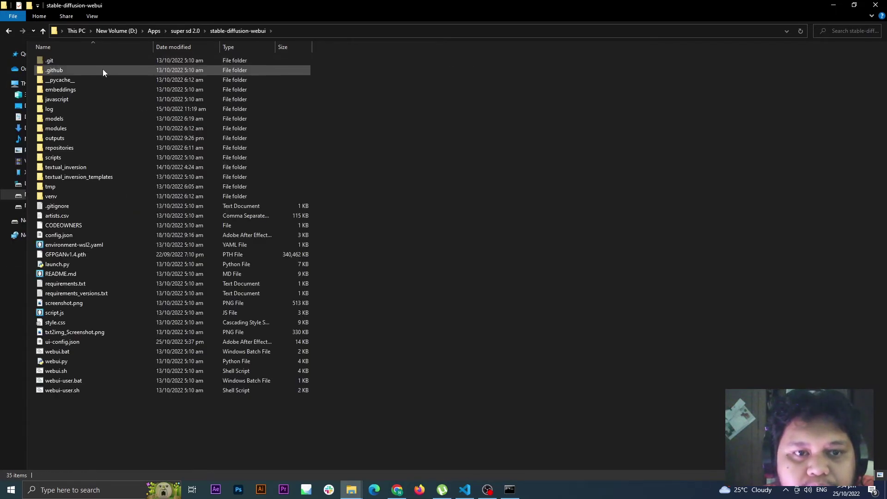
pyautogui.doubleClick(68, 119)
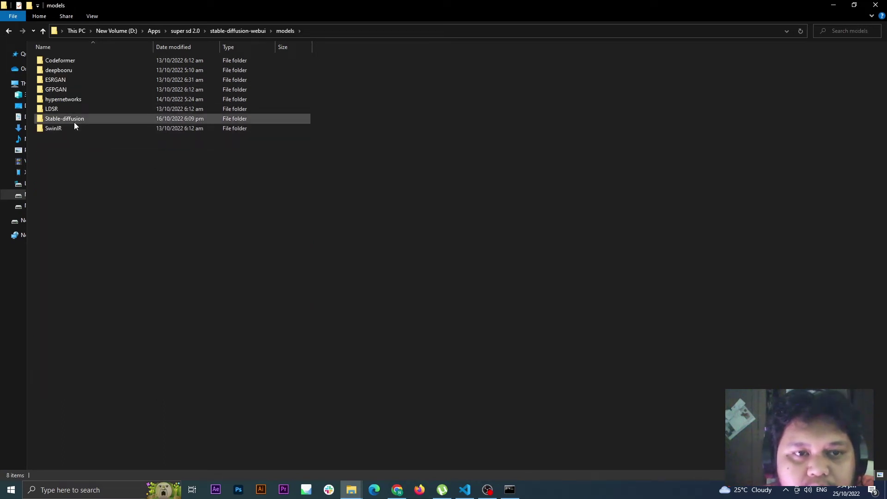
pyautogui.doubleClick(74, 120)
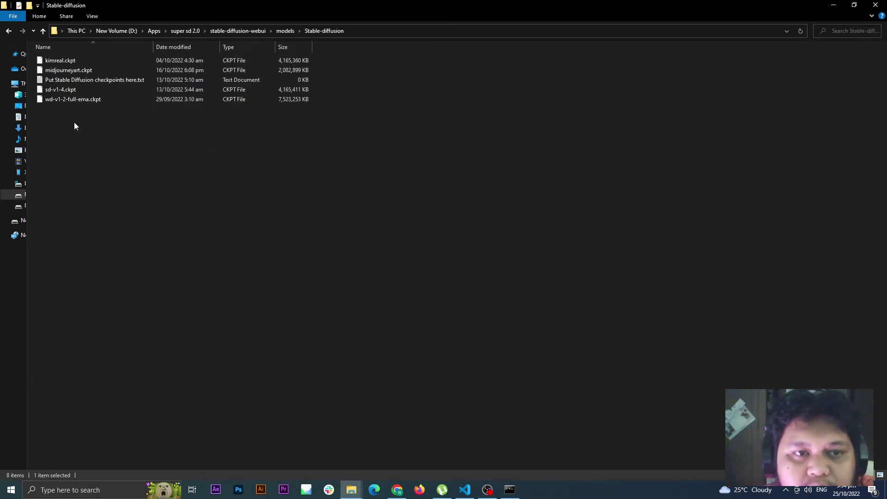
# Return to the super sd 2.0 folder, copy GFPGANv1.4.pth, and open stable-diffusion-webui
pyautogui.click(287, 33)
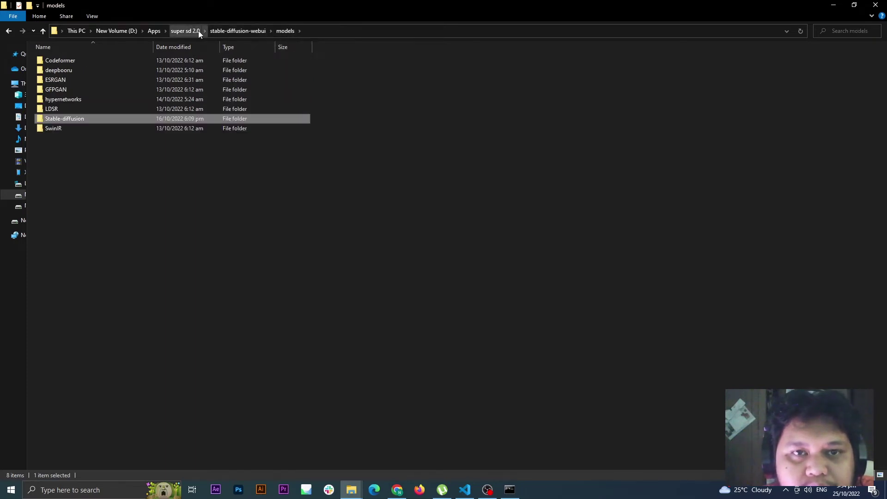
pyautogui.click(200, 31)
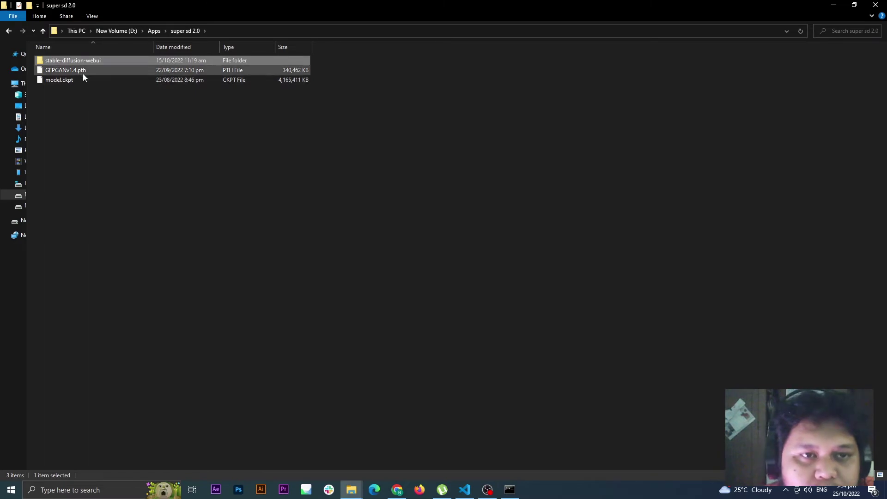
pyautogui.click(89, 89)
pyautogui.click(75, 71)
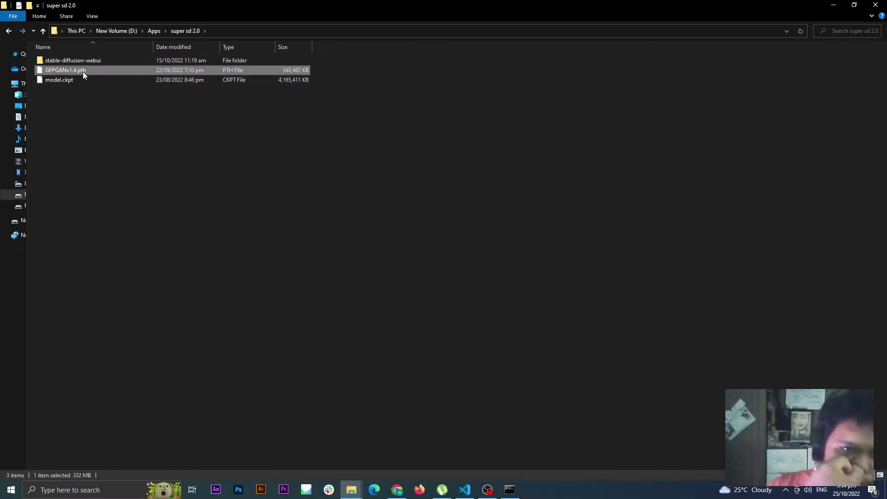
pyautogui.moveTo(66, 70)
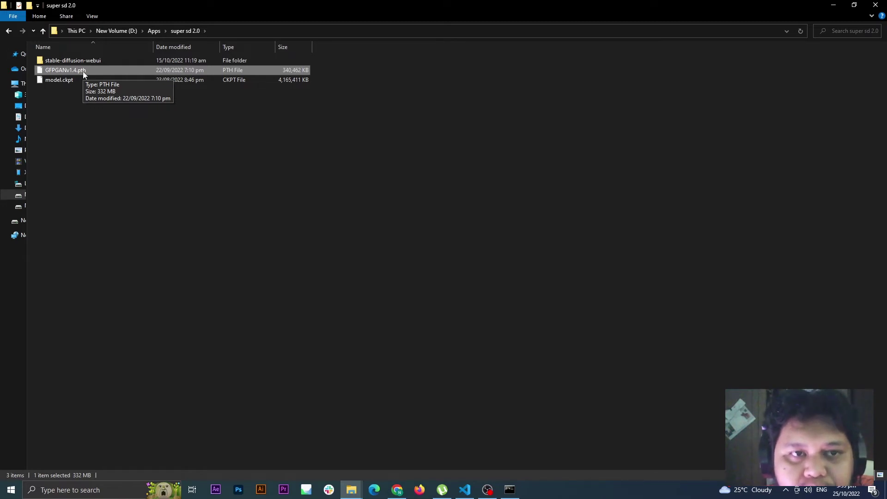
pyautogui.click(117, 158)
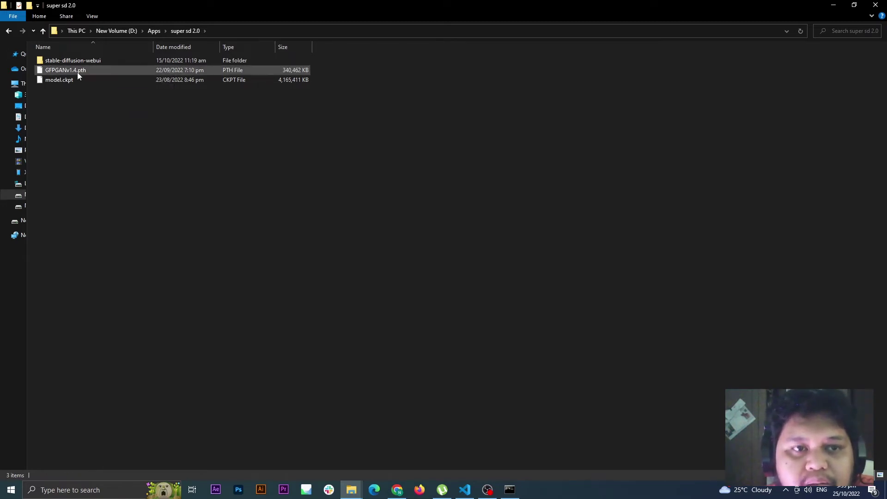
pyautogui.click(77, 72)
pyautogui.rightClick(77, 71)
pyautogui.click(54, 199)
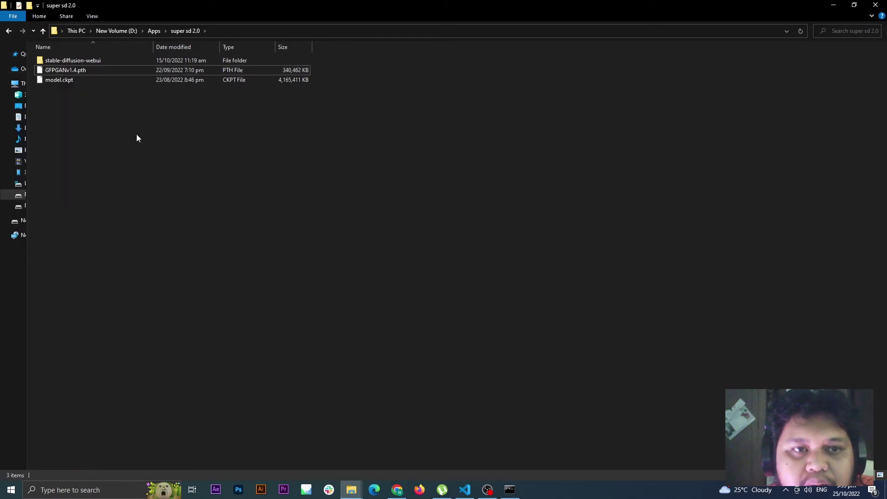
pyautogui.click(95, 59)
pyautogui.doubleClick(95, 60)
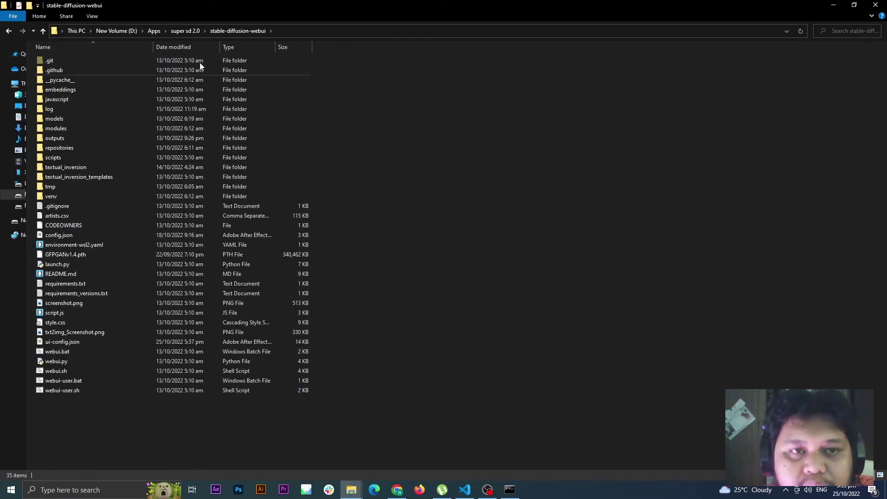
# Delete GFPGANv1.4.pth and model.ckpt from super sd 2.0 and open stable-diffusion-webui
pyautogui.click(185, 30)
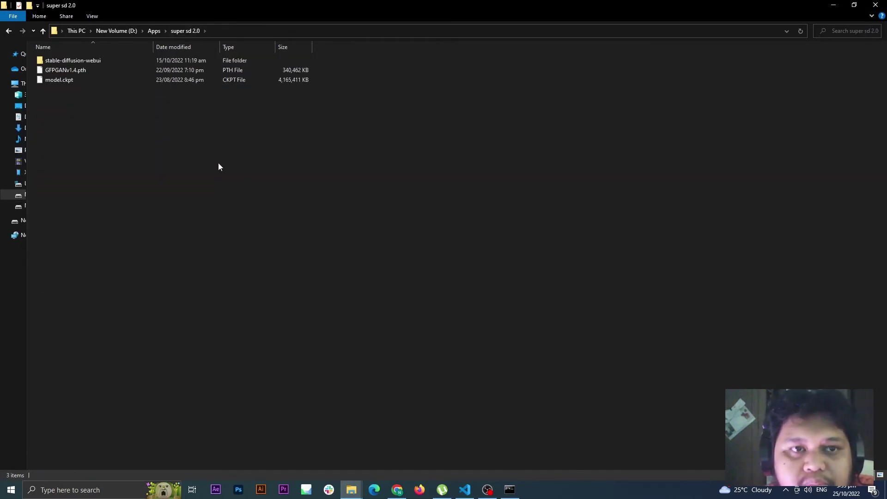
pyautogui.moveTo(202, 153)
pyautogui.mouseDown()
pyautogui.moveTo(105, 105)
pyautogui.moveTo(71, 72)
pyautogui.mouseUp()
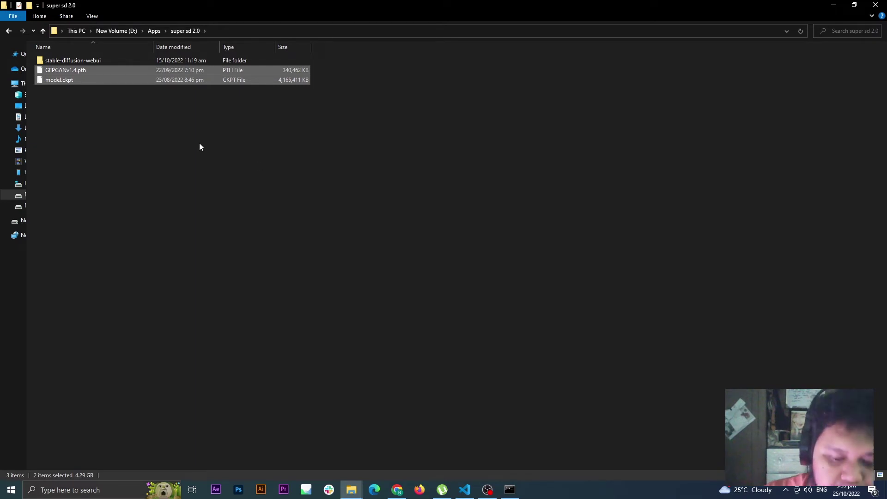
pyautogui.press('Delete')
pyautogui.press('Return')
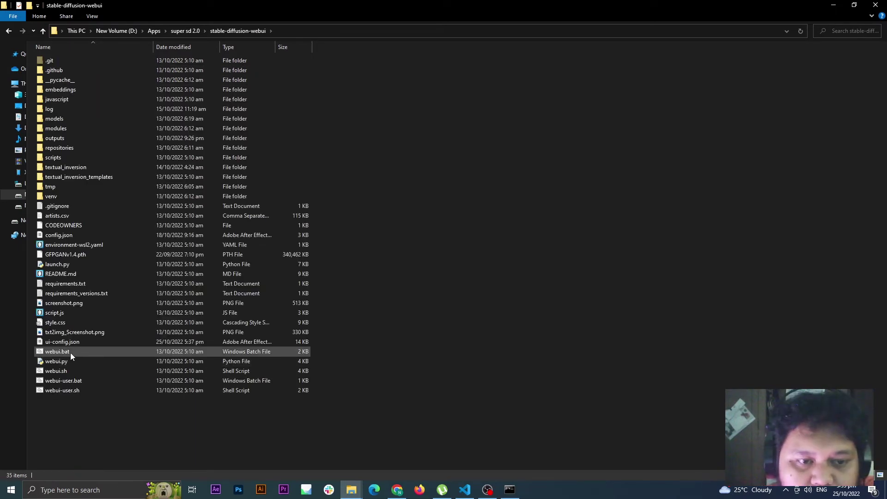
pyautogui.moveTo(58, 352)
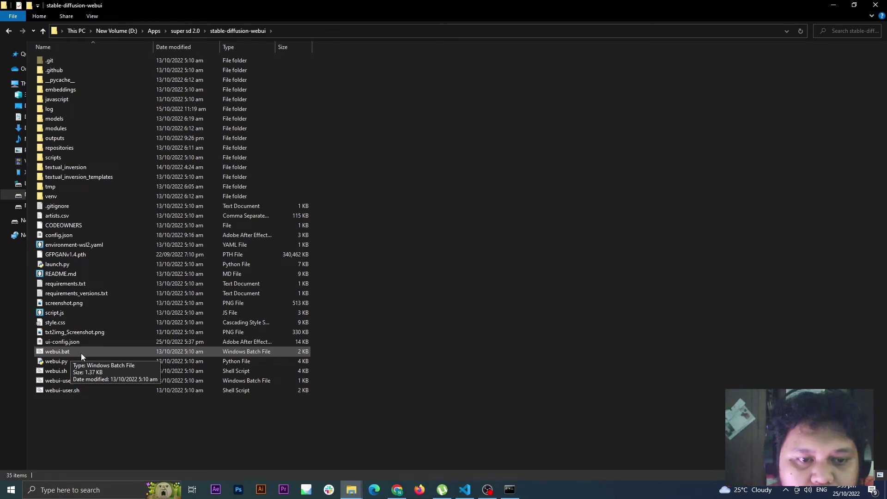
pyautogui.click(514, 490)
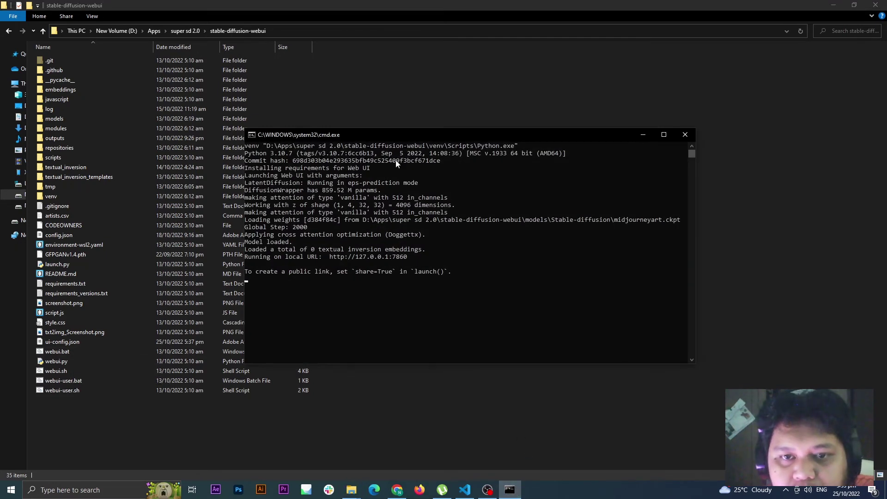
pyautogui.click(665, 135)
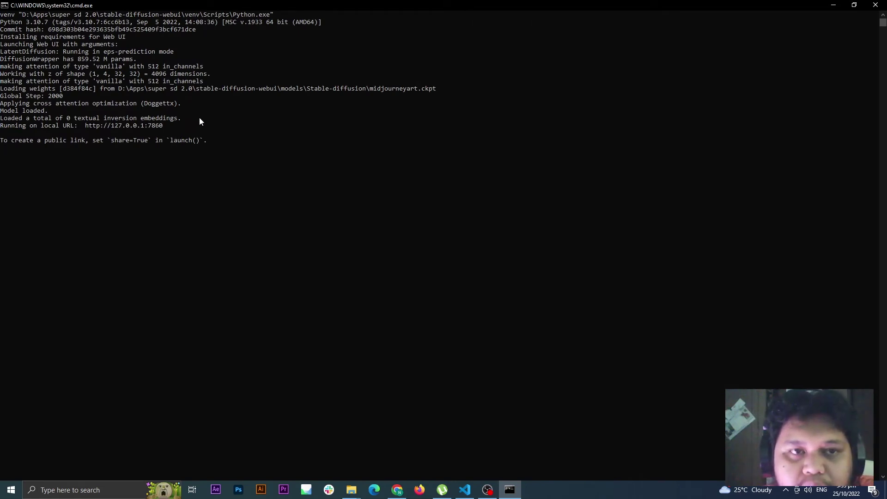
pyautogui.moveTo(163, 126); pyautogui.dragTo(99, 126)
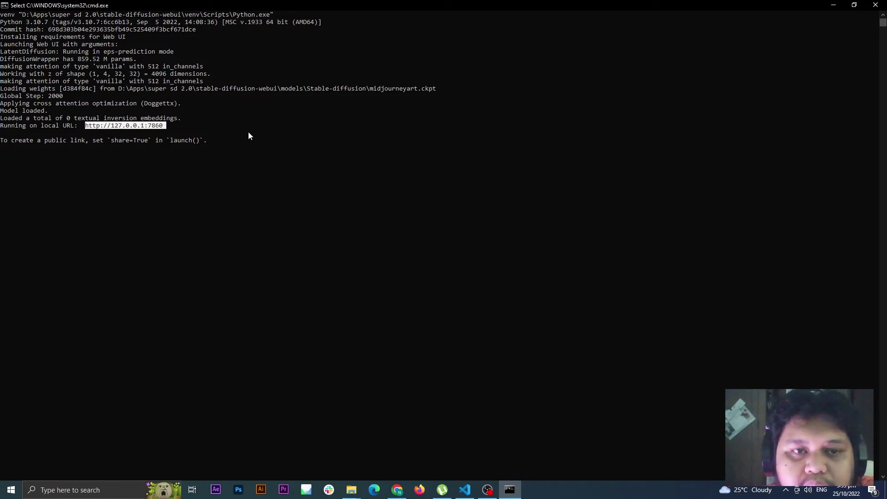
pyautogui.hotkey('ctrl', 'c')
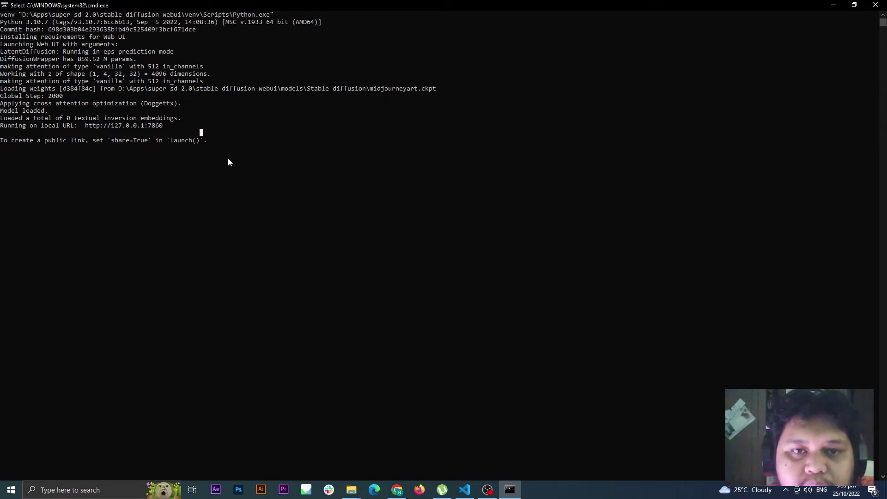
pyautogui.click(179, 130)
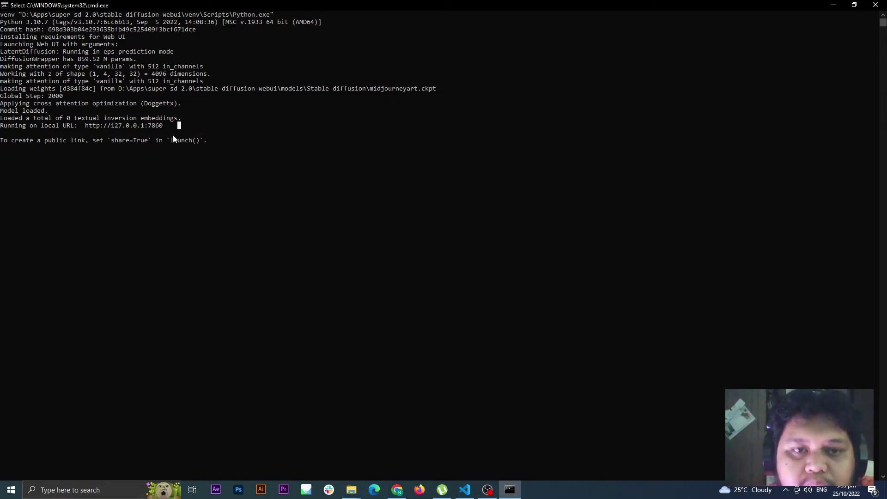
pyautogui.click(173, 158)
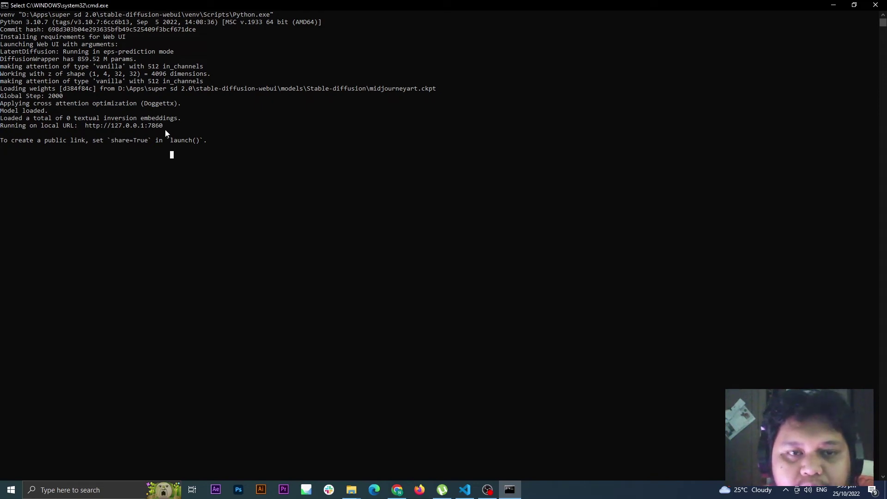
pyautogui.moveTo(163, 126); pyautogui.dragTo(86, 127)
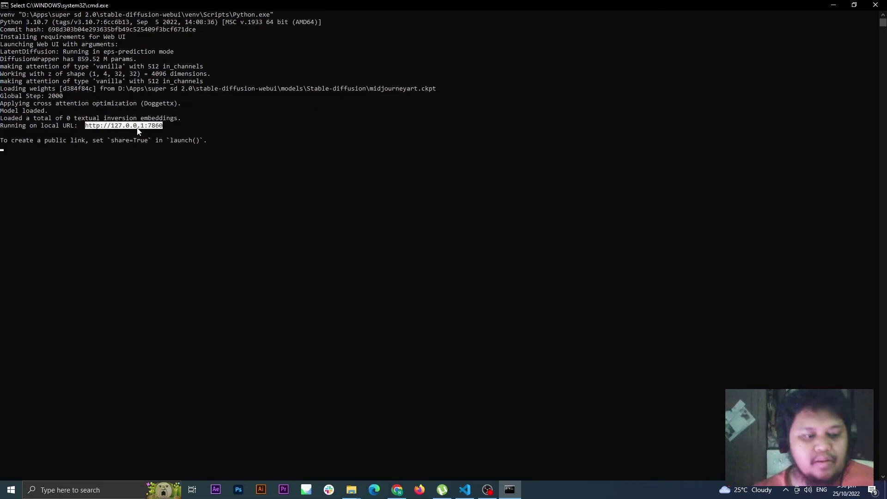
pyautogui.hotkey('ctrl', 'c')
# Paste the local address into a new Chrome tab
pyautogui.hotkey('alt', 'Tab')
pyautogui.hotkey('ctrl', 't')
pyautogui.hotkey('ctrl', 'v')
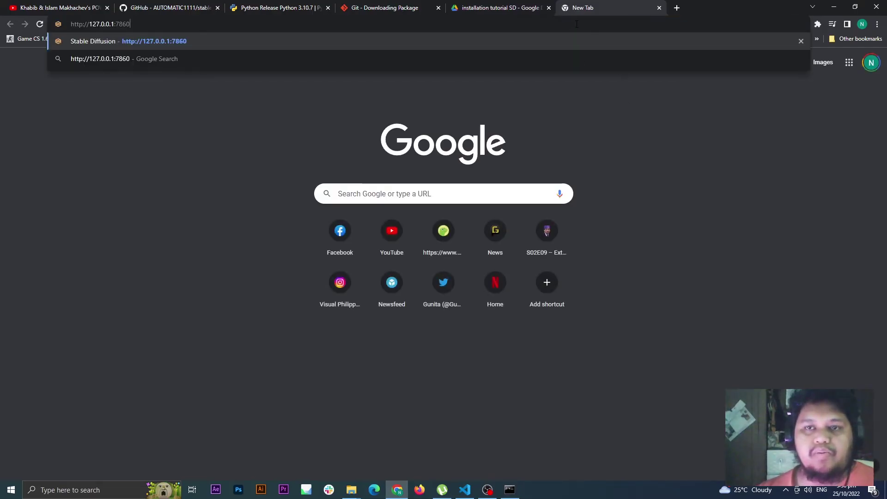
# Load 127.0.0.1:7860 and keep midjourneyart.ckpt as the selected Stable Diffusion checkpoint
pyautogui.press('Return')
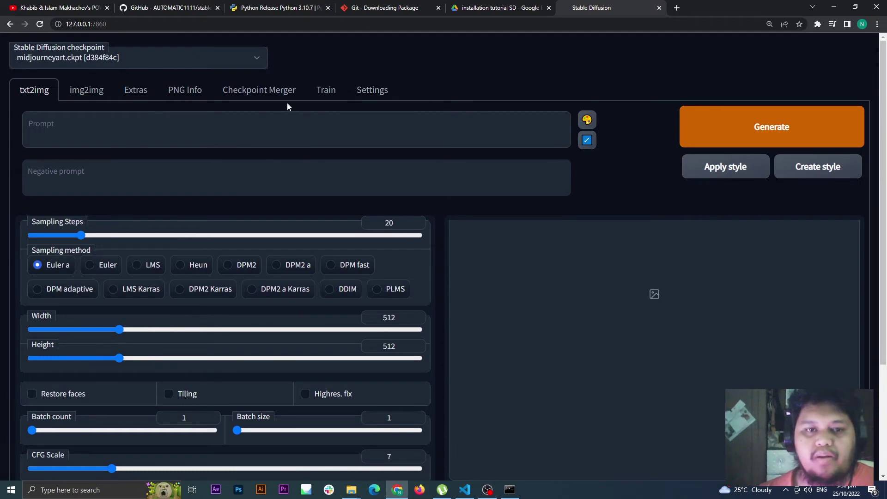
pyautogui.click(259, 61)
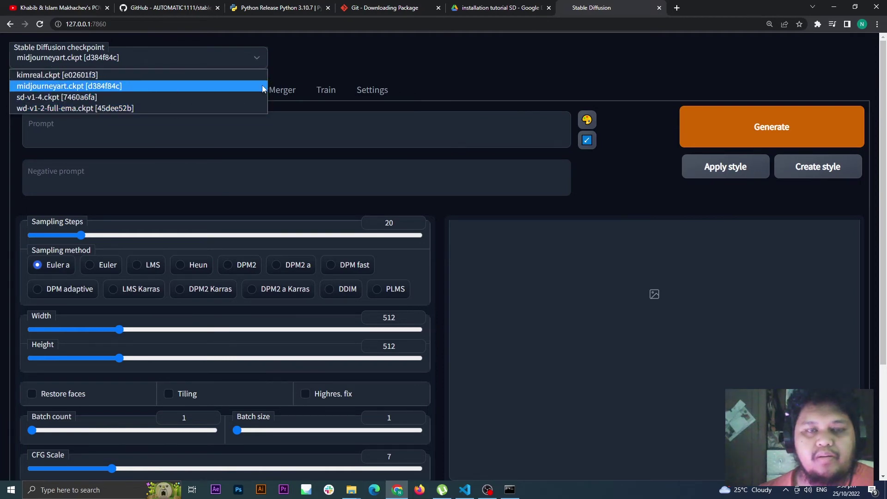
pyautogui.click(367, 59)
pyautogui.click(152, 60)
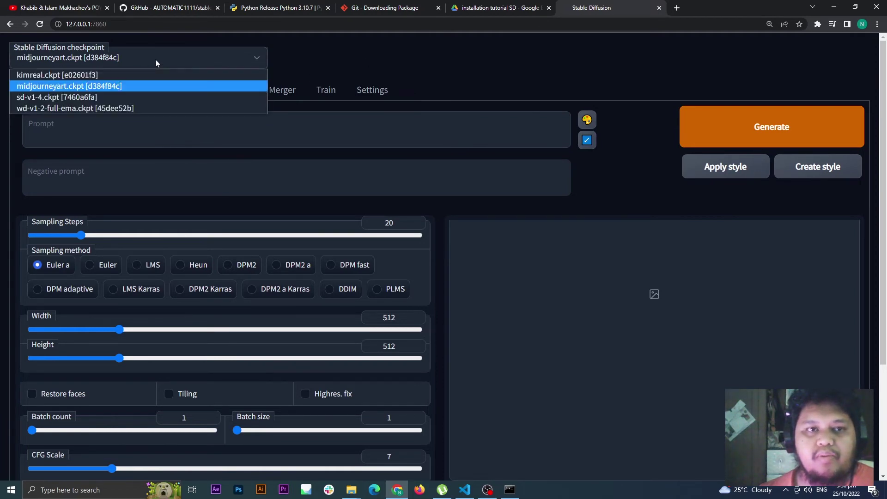
pyautogui.click(108, 89)
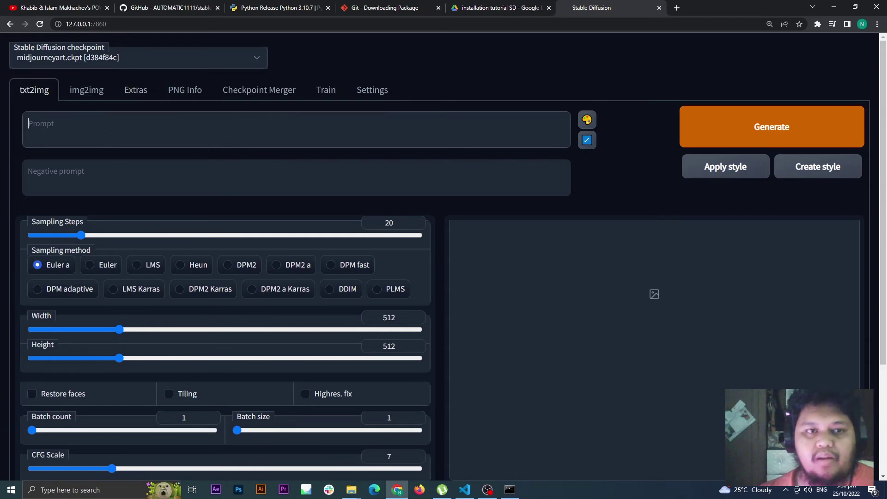
# Generate an image from the prompt 'a portrait of a monkey standing on a rock, a style of artgem'
pyautogui.click(318, 135)
pyautogui.write('a ')
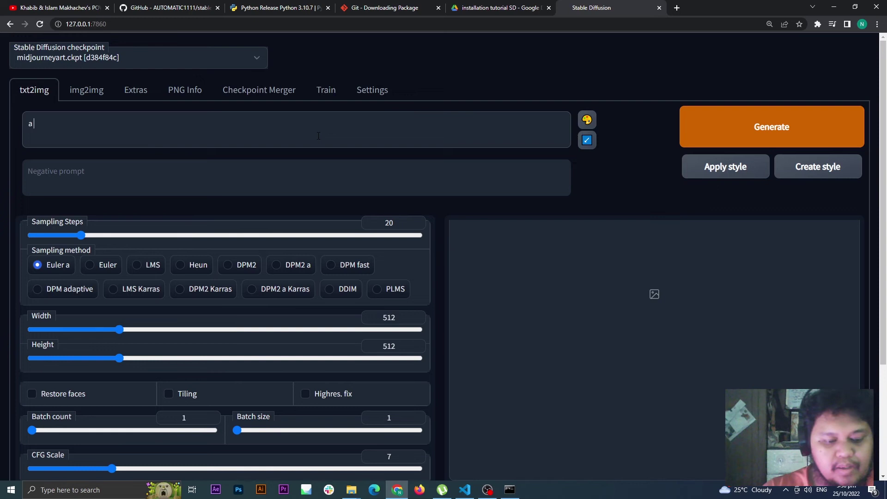
pyautogui.write('monkey')
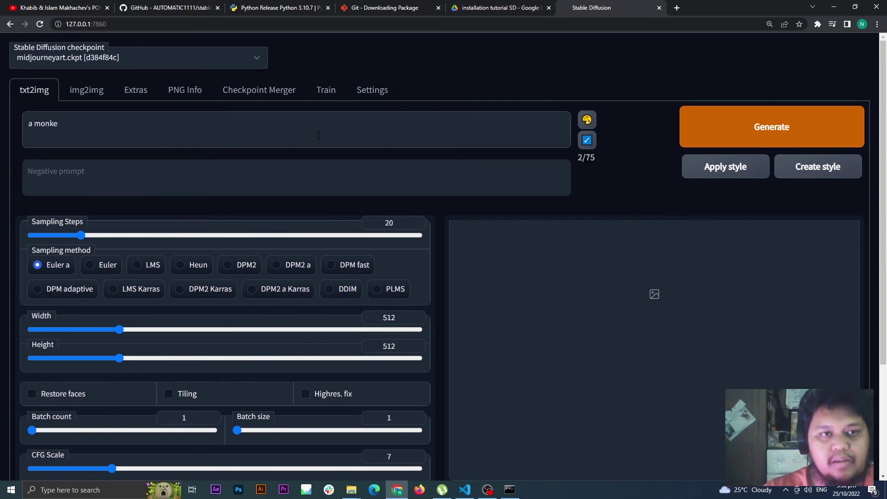
pyautogui.press('BackSpace')
pyautogui.press('BackSpace')
pyautogui.press('BackSpace')
pyautogui.write('por')
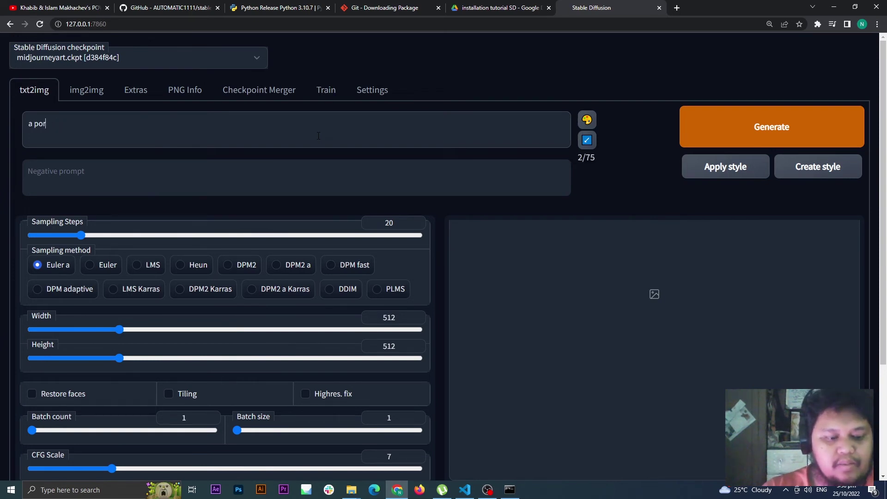
pyautogui.write('trait of a monkey stand')
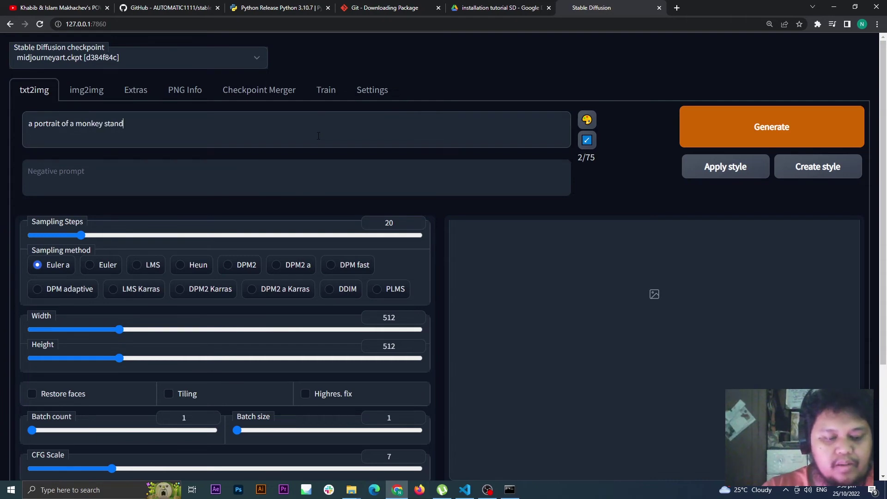
pyautogui.write('ing on a roc')
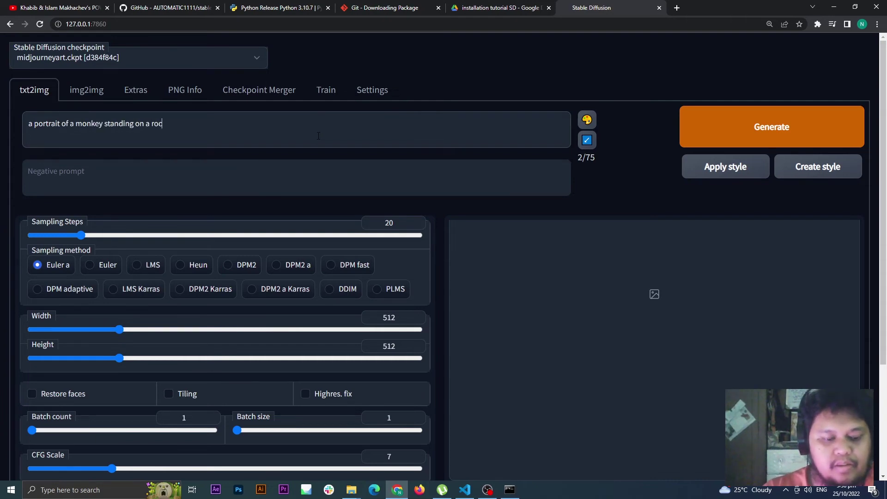
pyautogui.write('k,')
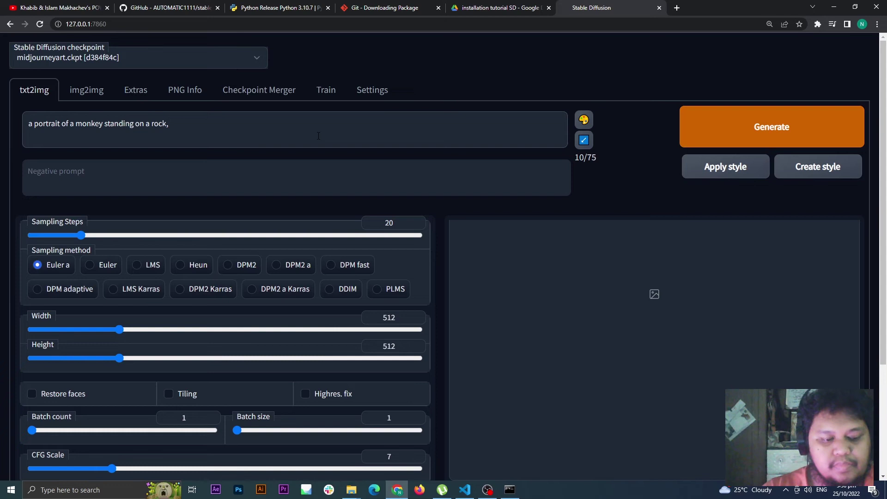
pyautogui.write('a style of a')
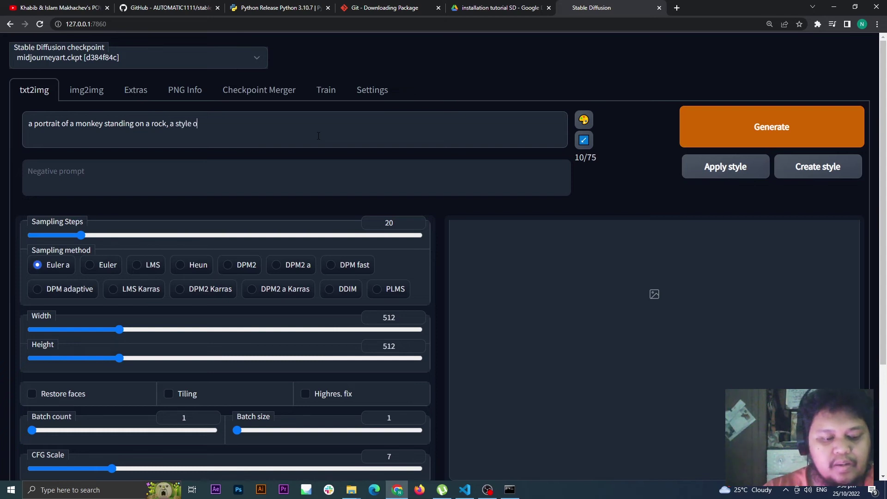
pyautogui.write('rtgem')
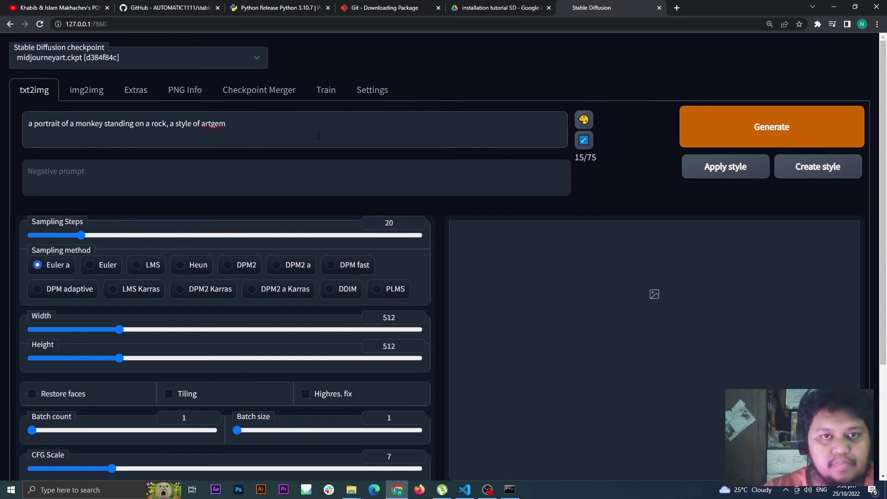
pyautogui.click(777, 141)
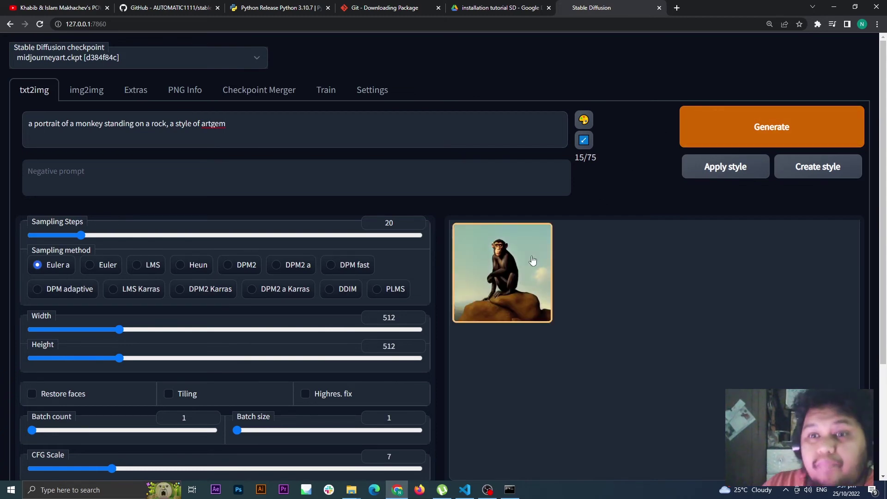
# View the generated monkey portrait full screen, then close the preview
pyautogui.click(535, 283)
pyautogui.scroll(-1, 505, 281)
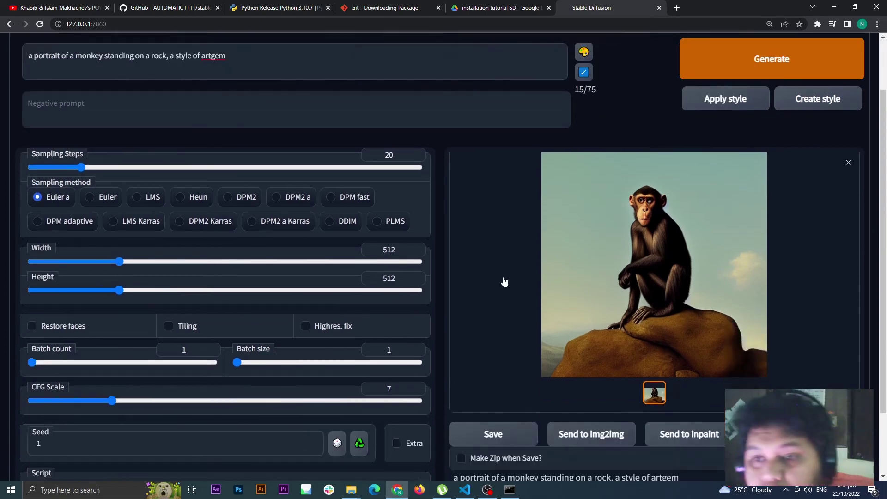
pyautogui.scroll(1, 504, 281)
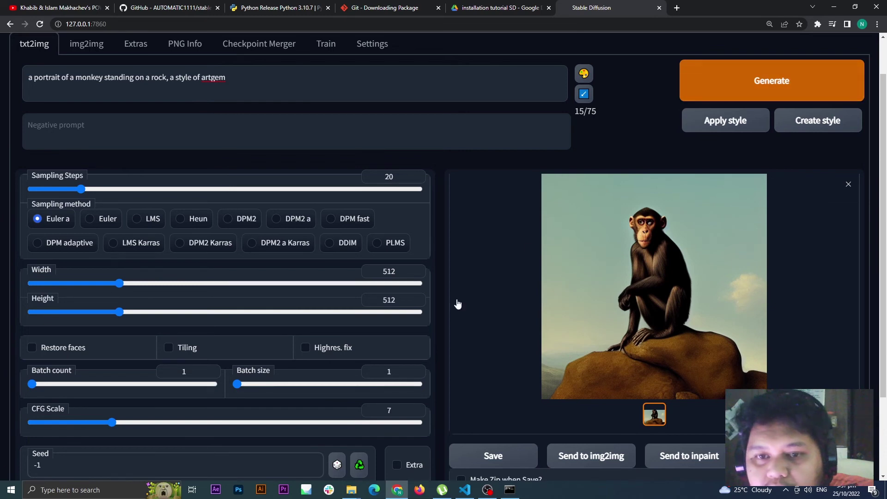
pyautogui.click(648, 233)
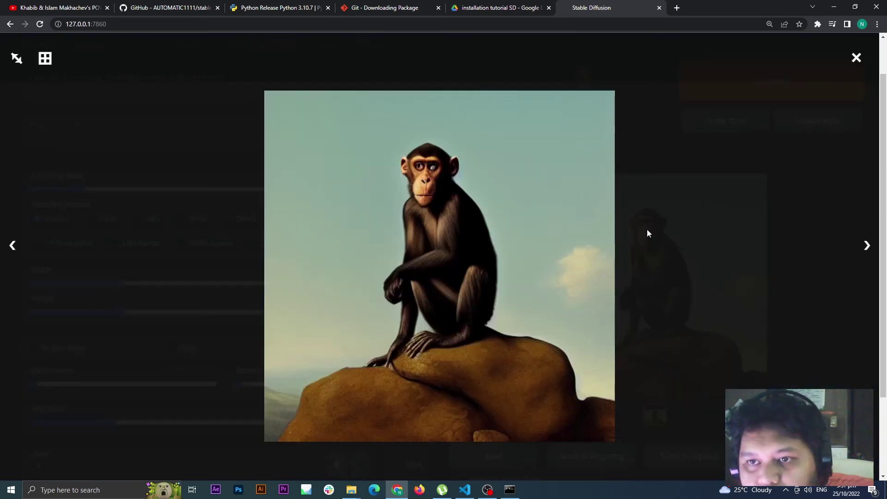
pyautogui.click(659, 270)
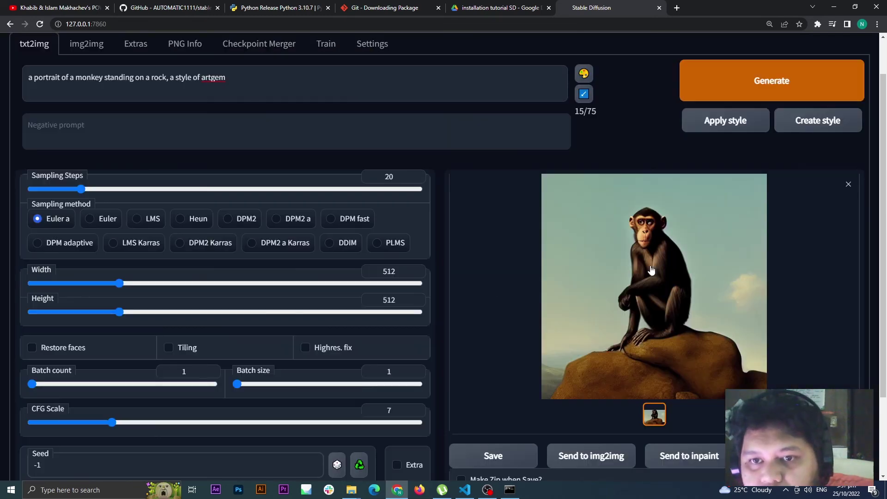
# Set width and height to 896 and generate a new image
pyautogui.moveTo(117, 283); pyautogui.dragTo(156, 284)
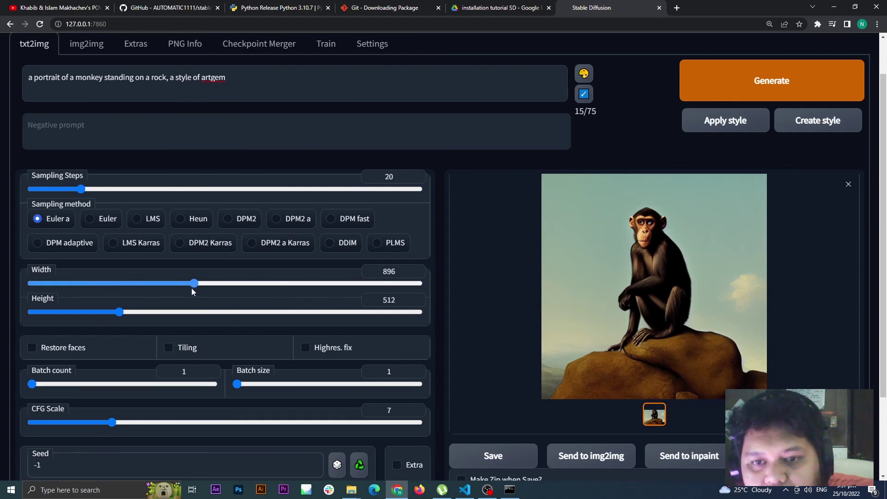
pyautogui.moveTo(119, 311); pyautogui.dragTo(194, 311)
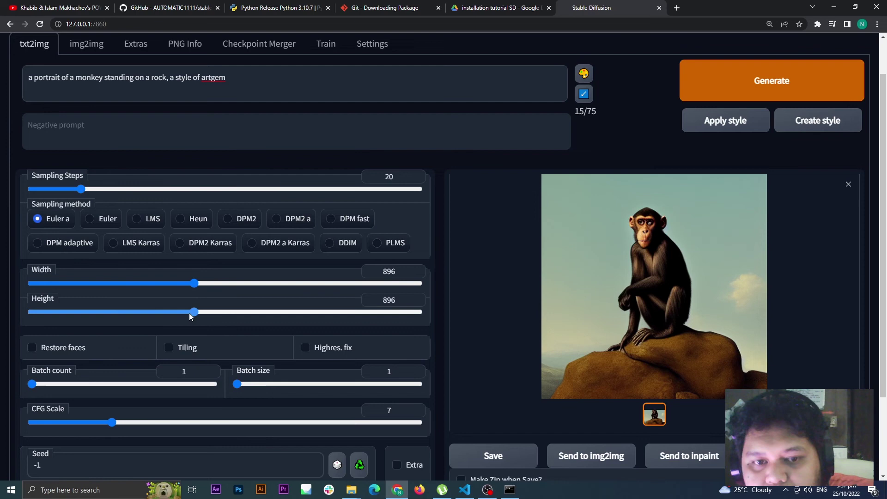
pyautogui.click(730, 88)
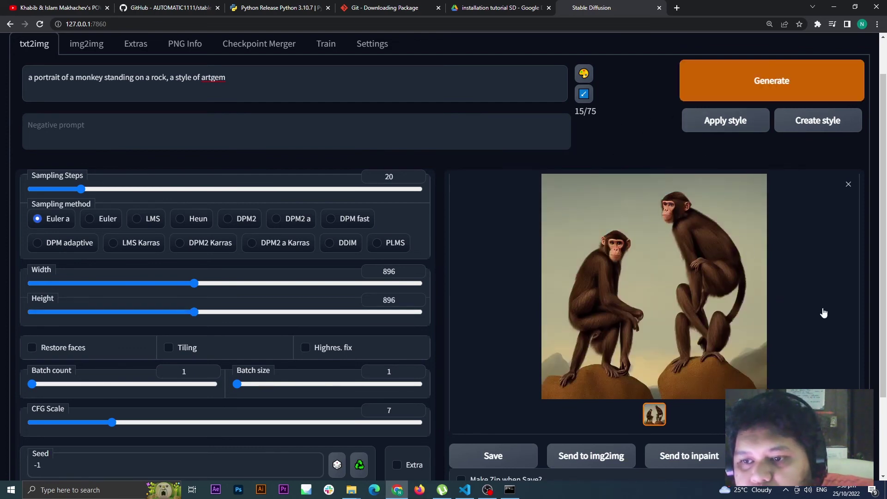
pyautogui.scroll(-3, 575, 267)
pyautogui.scroll(3, 574, 267)
# View the two-monkey image full screen, close it, and switch to the stable-diffusion-webui folder
pyautogui.click(661, 288)
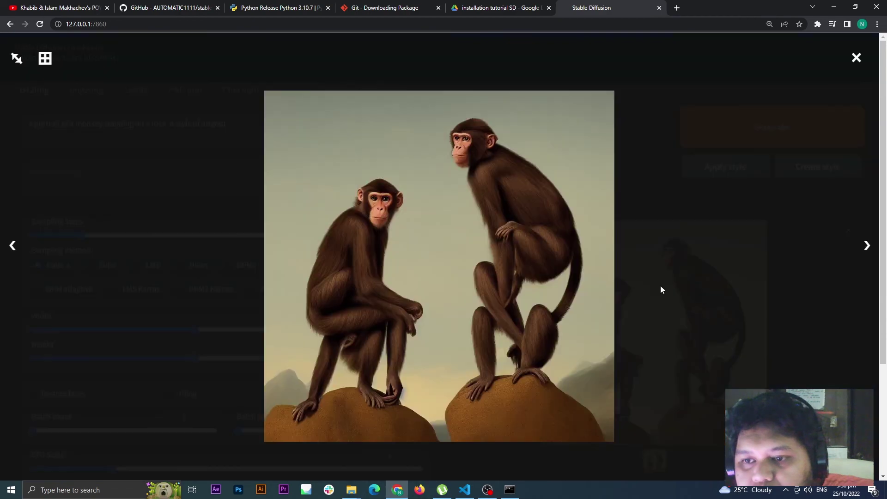
pyautogui.click(679, 201)
pyautogui.scroll(-3, 566, 203)
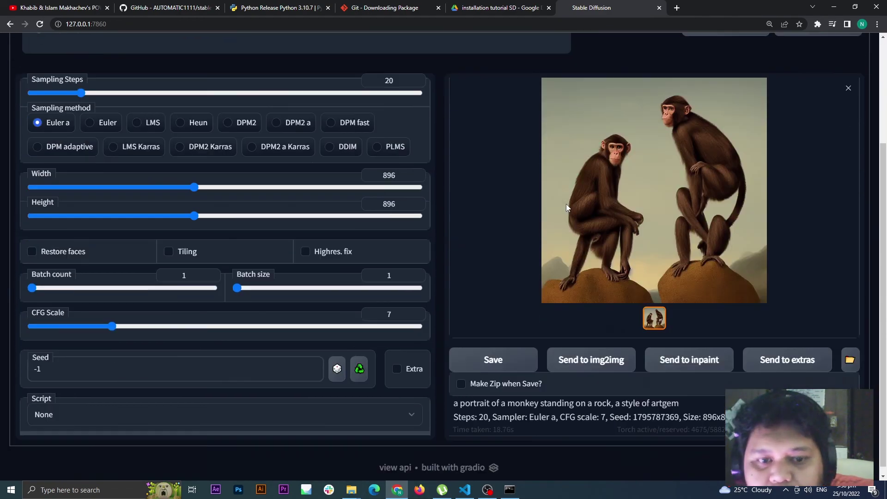
pyautogui.scroll(2, 567, 208)
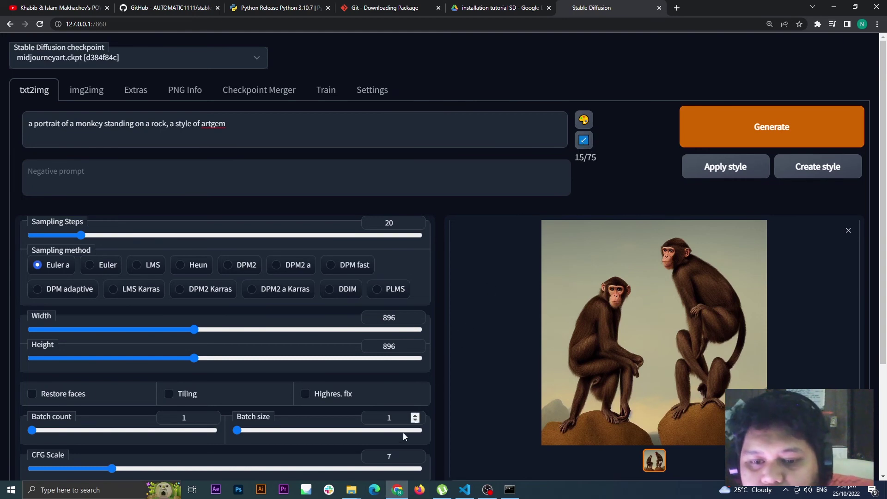
pyautogui.hotkey('alt', 'Tab')
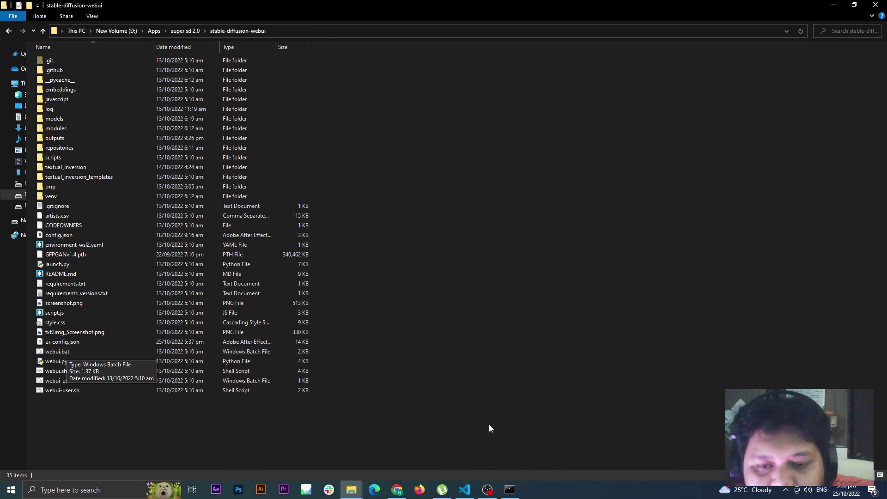
# Read the 'Running on local URL' address in the console, then switch back to the Chrome web UI
pyautogui.click(509, 490)
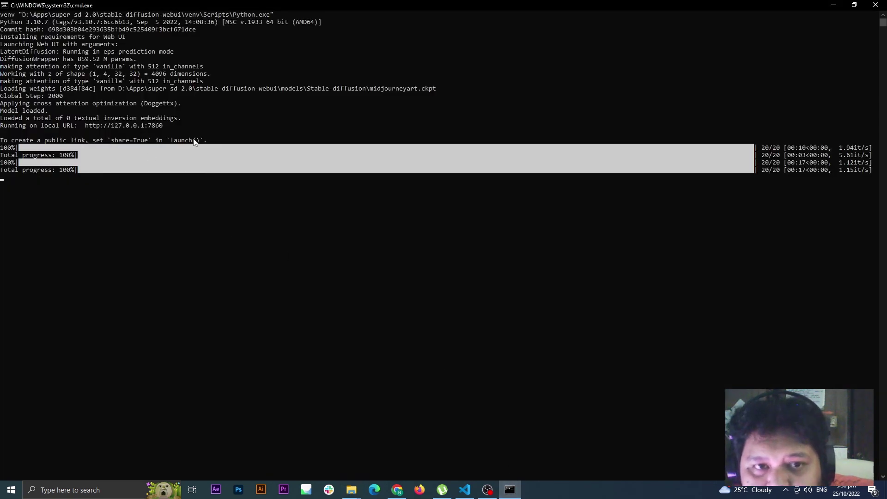
pyautogui.moveTo(165, 125); pyautogui.dragTo(86, 126)
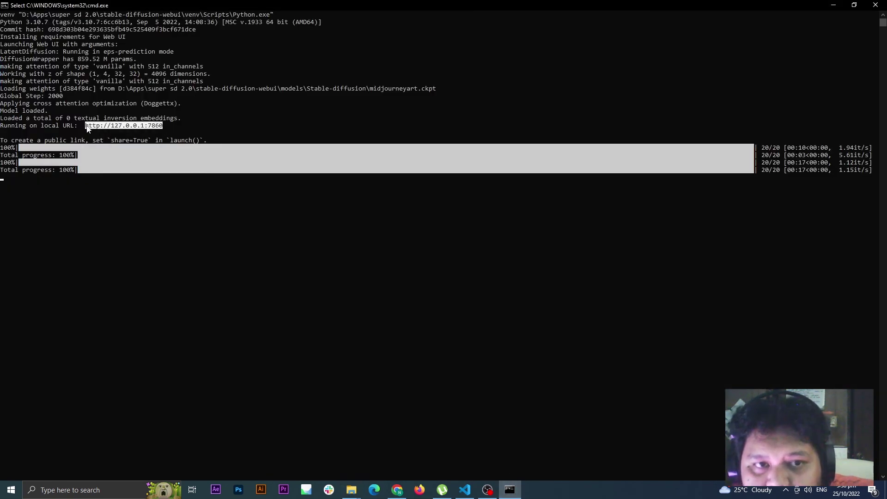
pyautogui.click(173, 126)
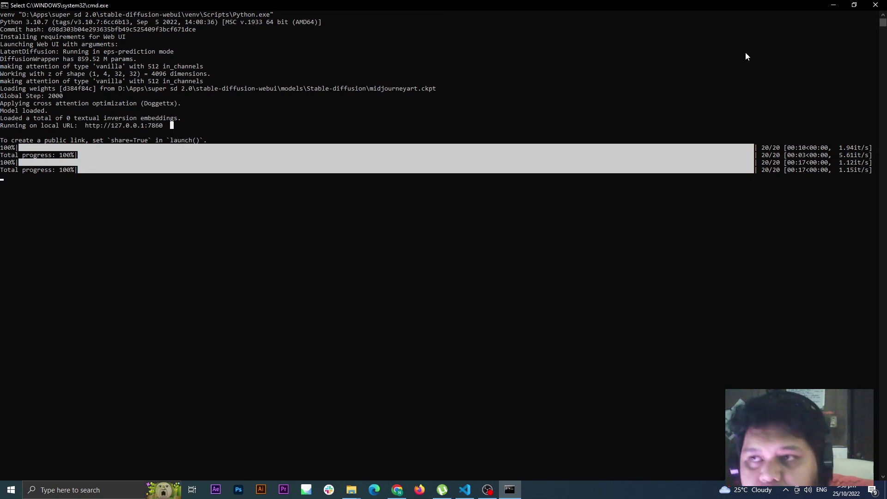
pyautogui.click(397, 491)
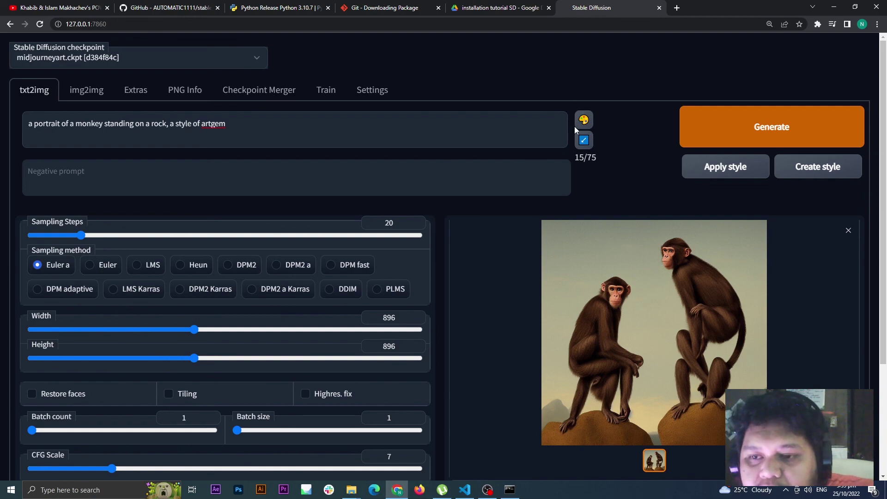
pyautogui.scroll(-3, 634, 170)
pyautogui.scroll(3, 593, 282)
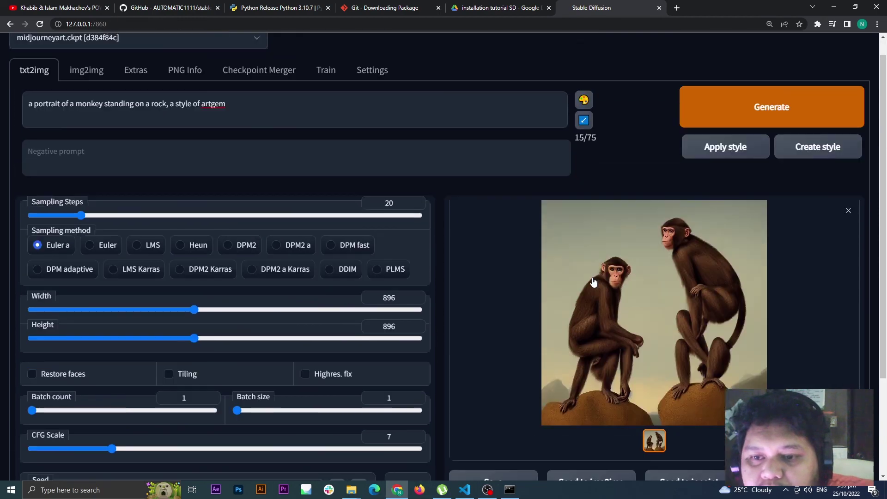
pyautogui.scroll(1, 593, 282)
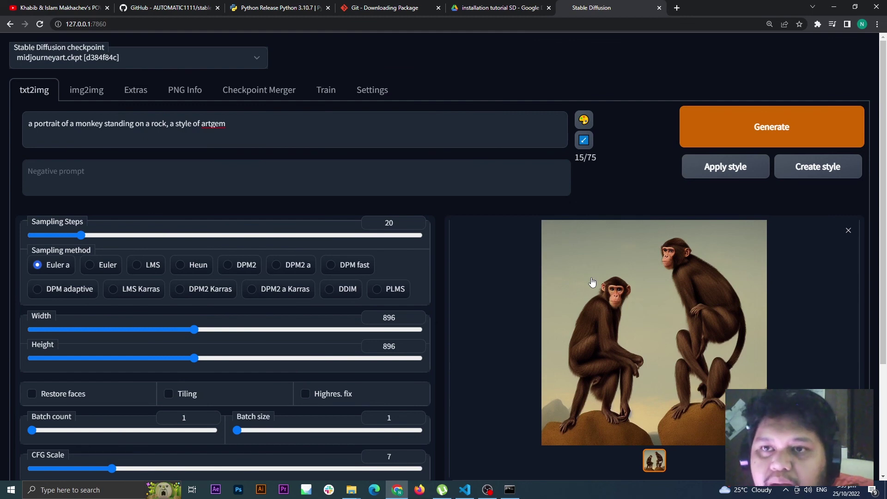